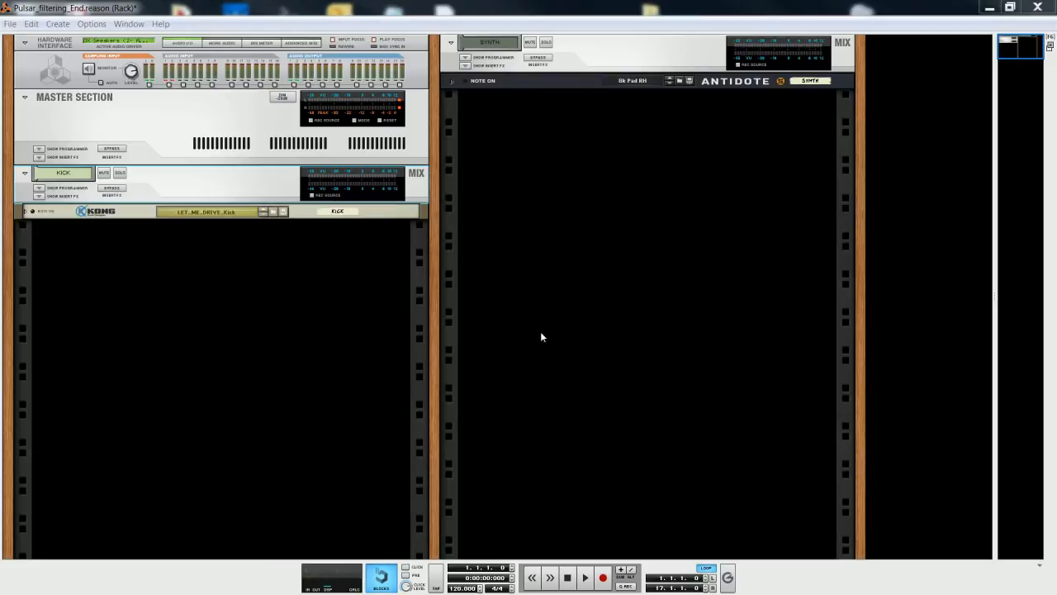
- Play back the kick and synth song briefly from the sequencer, and mute the Kick channel
key(F7)
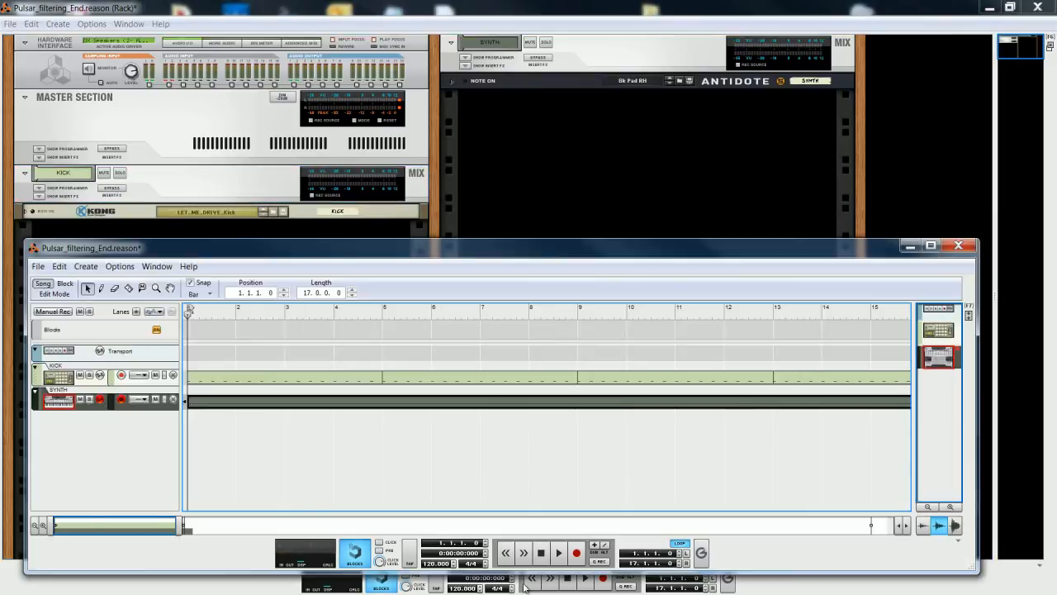
click(558, 553)
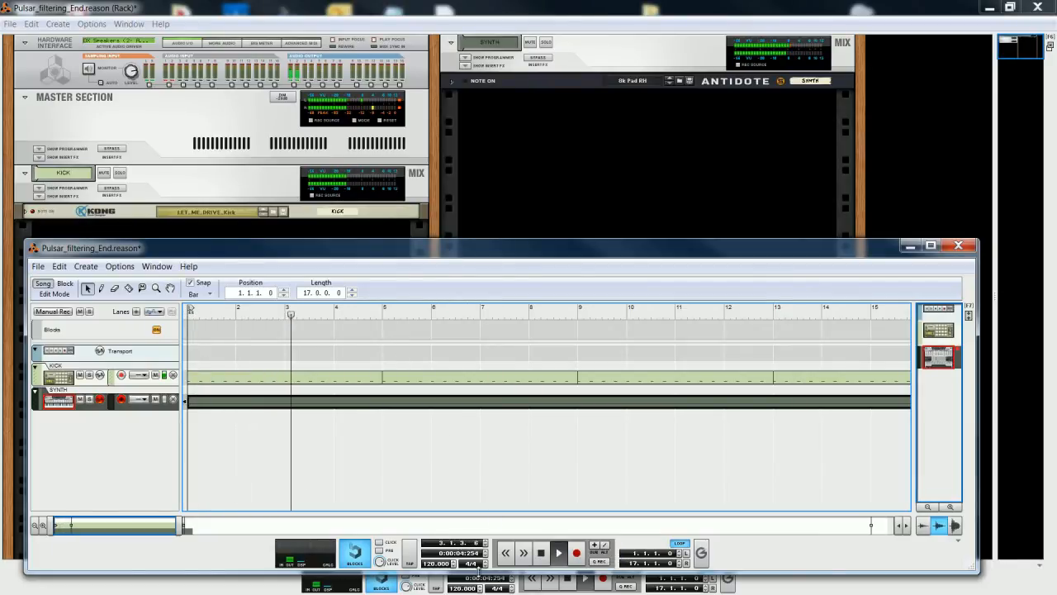
click(538, 553)
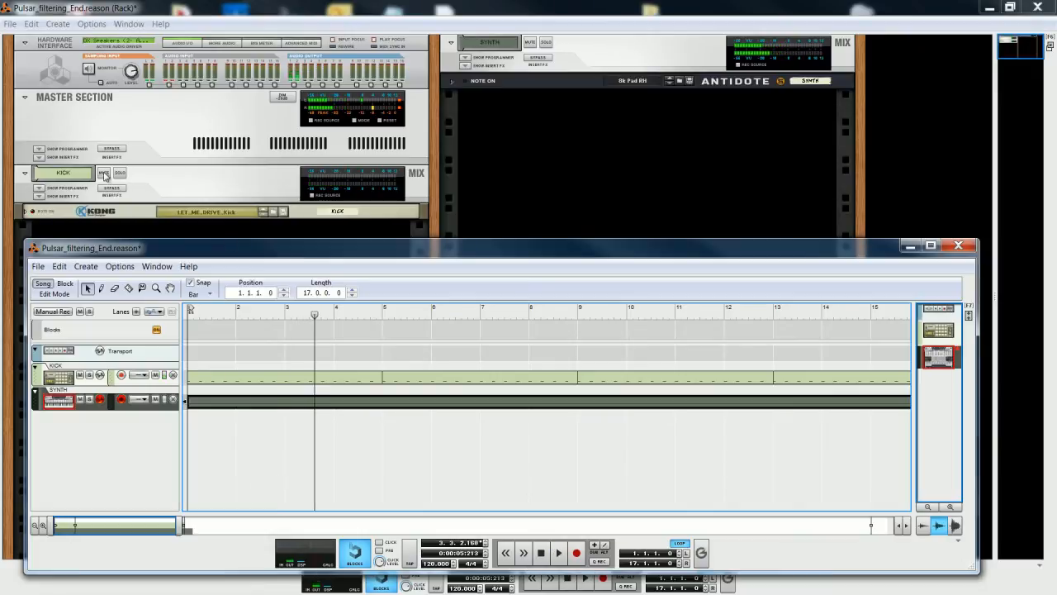
click(105, 173)
click(636, 204)
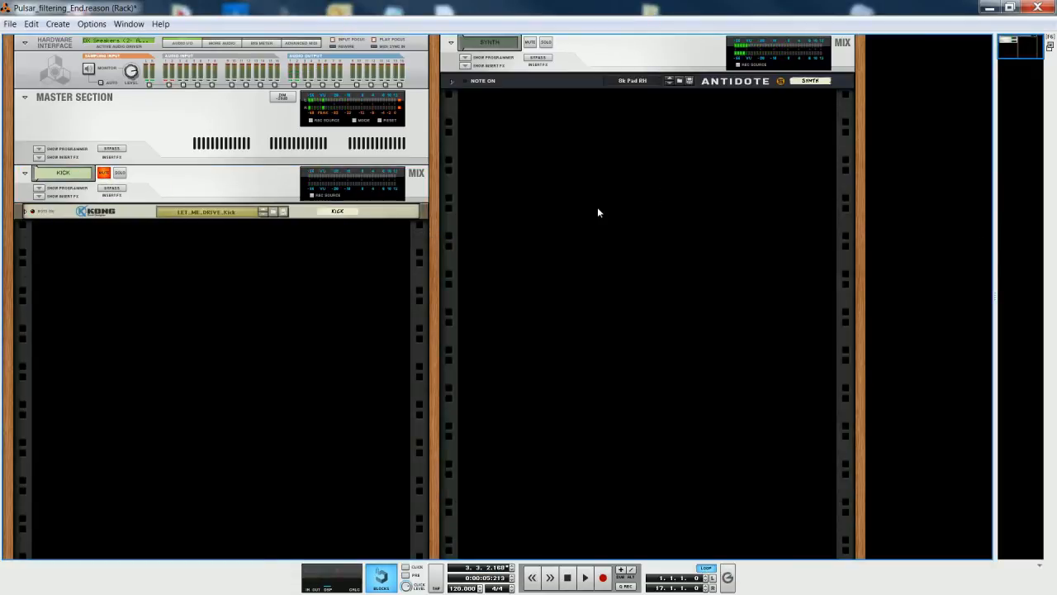
- Show the Synth mix channel's insert effects area and add an MClass Equalizer there
click(465, 66)
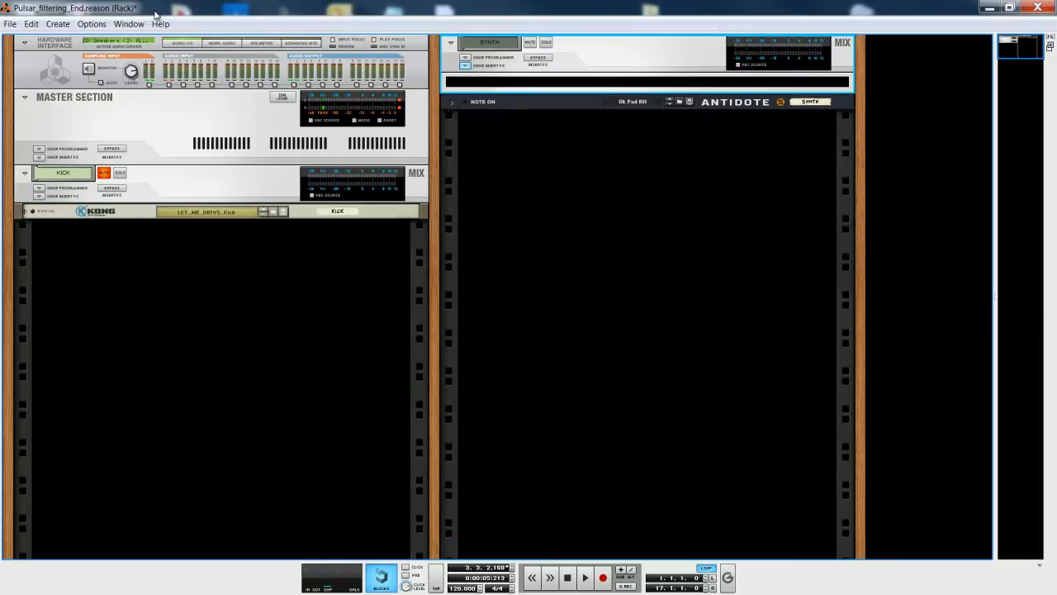
click(30, 24)
mouse_move(59, 24)
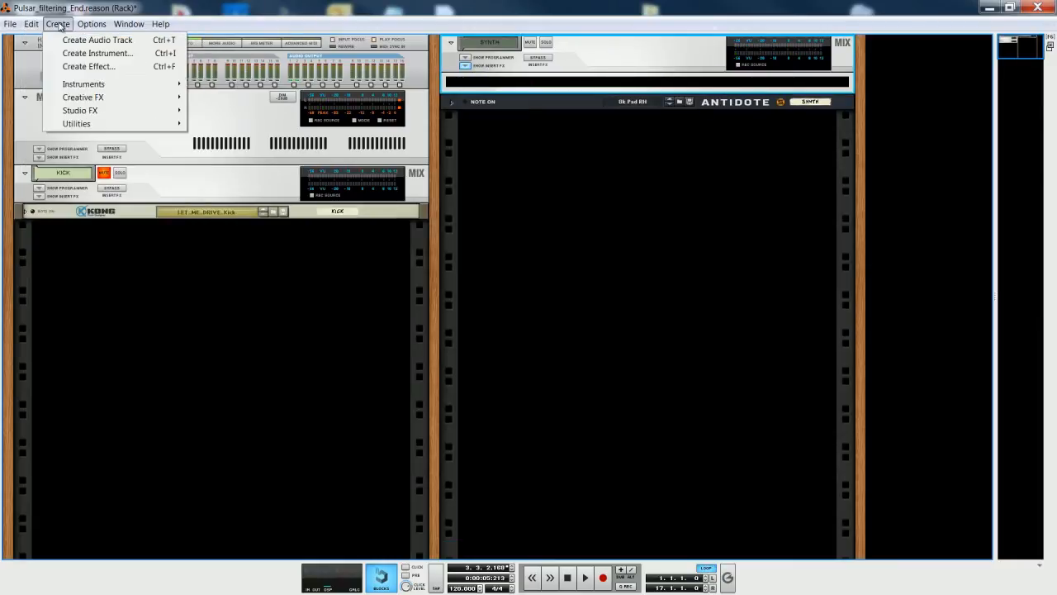
mouse_move(73, 110)
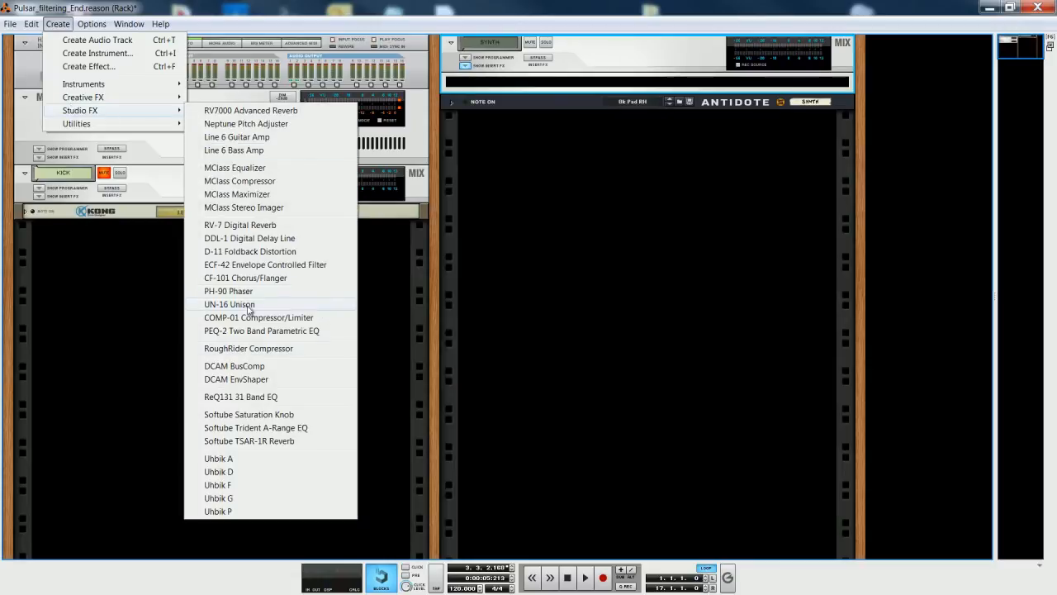
click(253, 167)
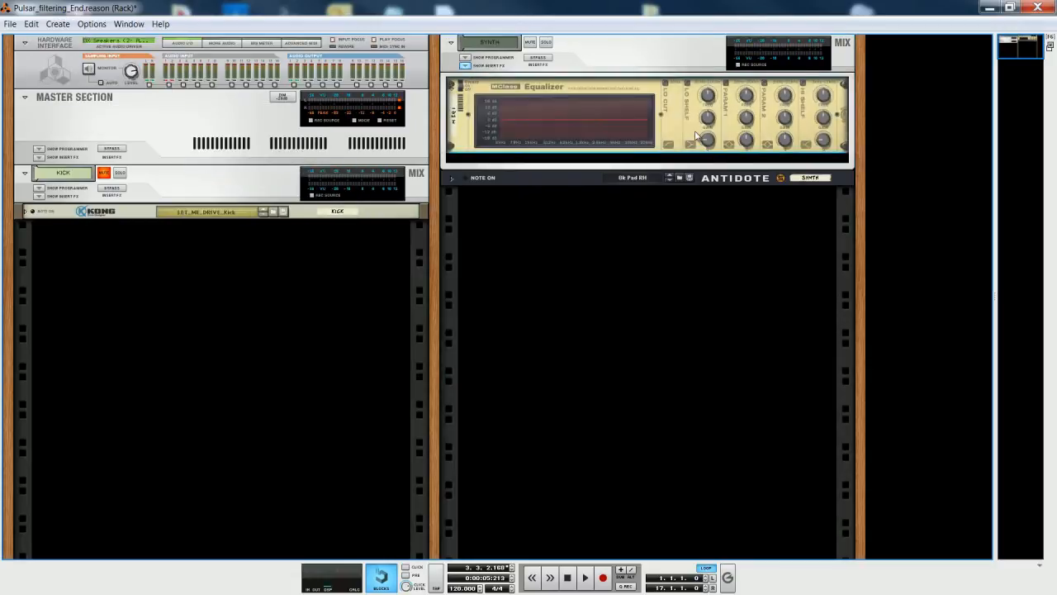
- Add a Pulsar LFO device below the equalizer in the Synth channel's insert effects
click(30, 24)
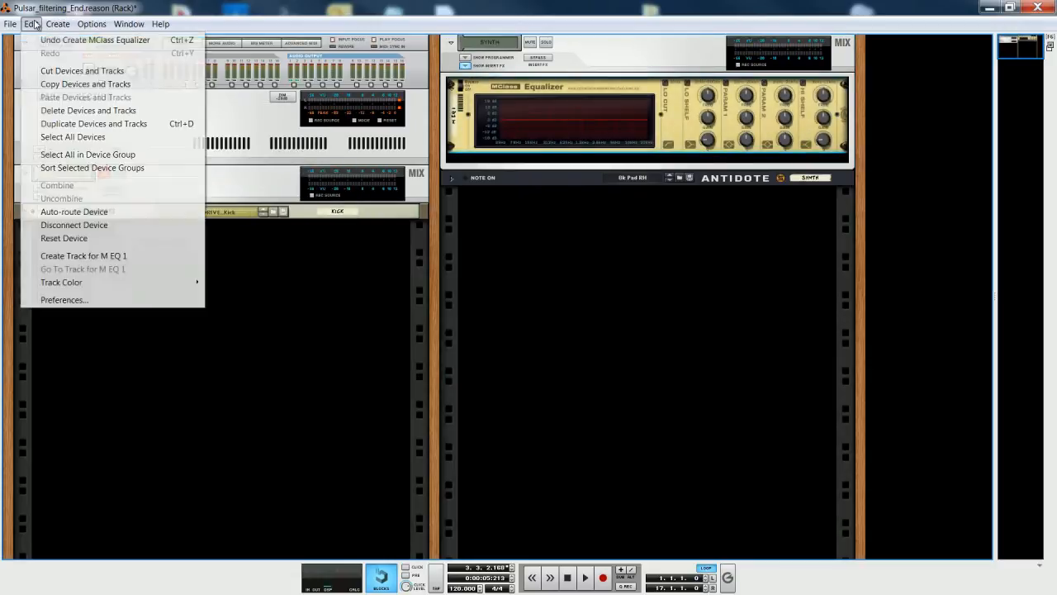
mouse_move(58, 23)
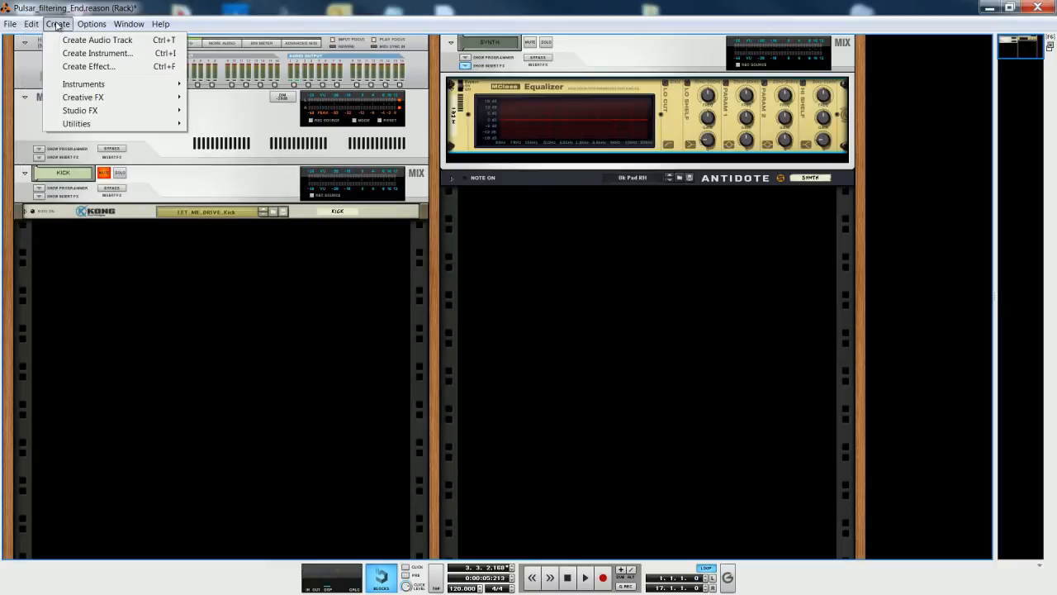
mouse_move(75, 124)
click(248, 279)
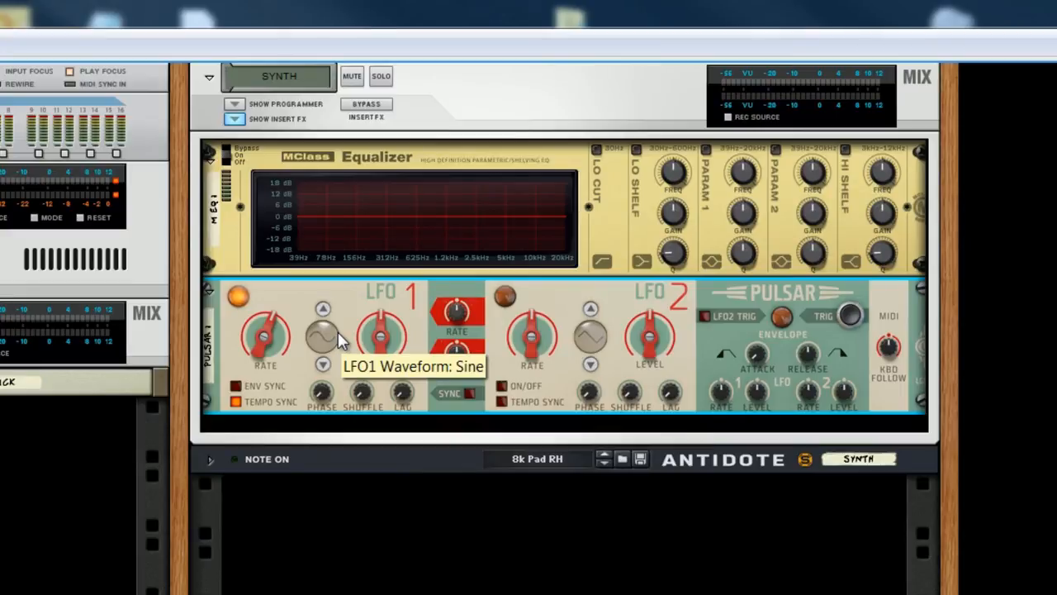
- Examine the Pulsar's LFO 1 CV outputs on the rear of the rack
key(Tab)
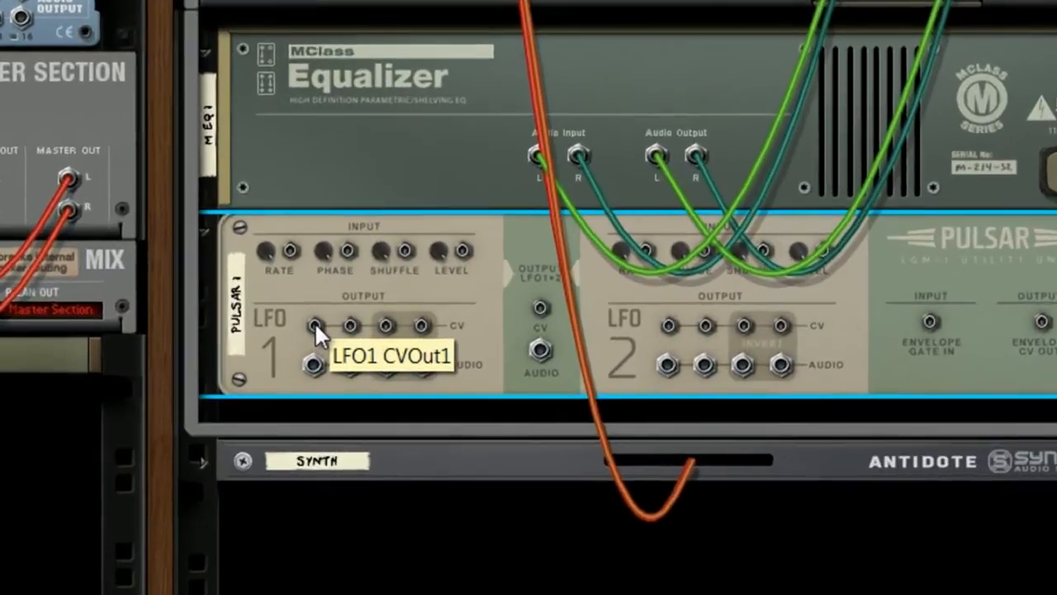
key(Tab)
key(Tab)
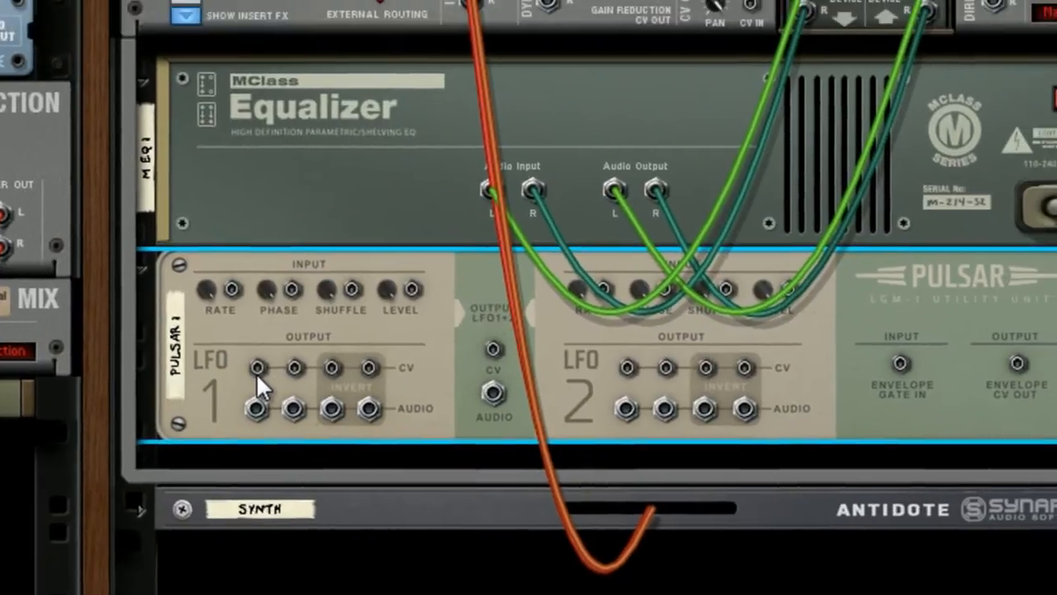
key(Tab)
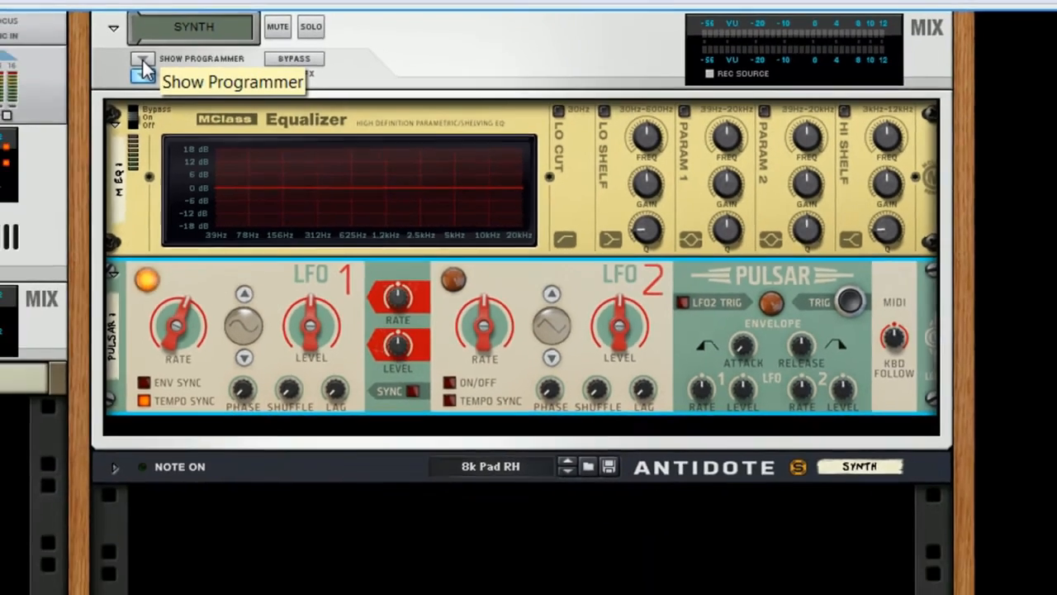
- Show the Synth channel's programmer and cable the Pulsar's LFO 1 CV output 1 to its Rotary 1 CV input
click(142, 63)
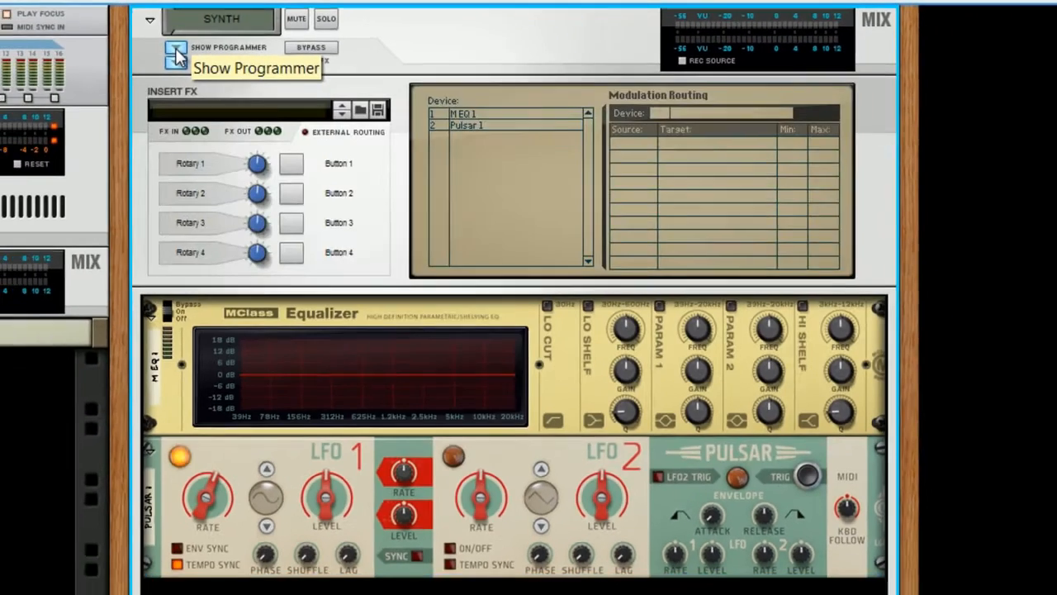
key(Tab)
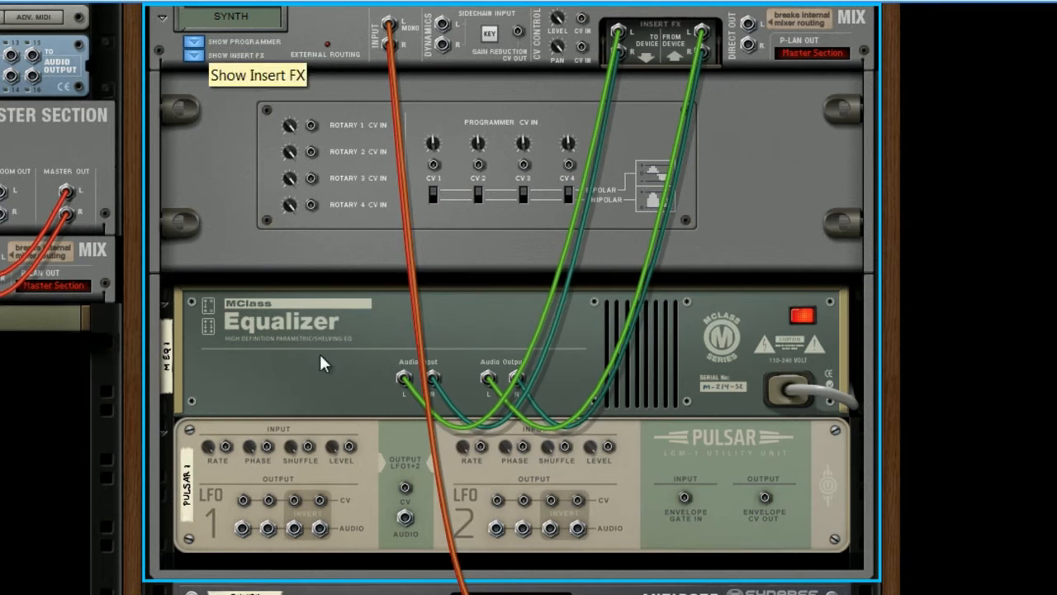
drag(241, 500, 314, 127)
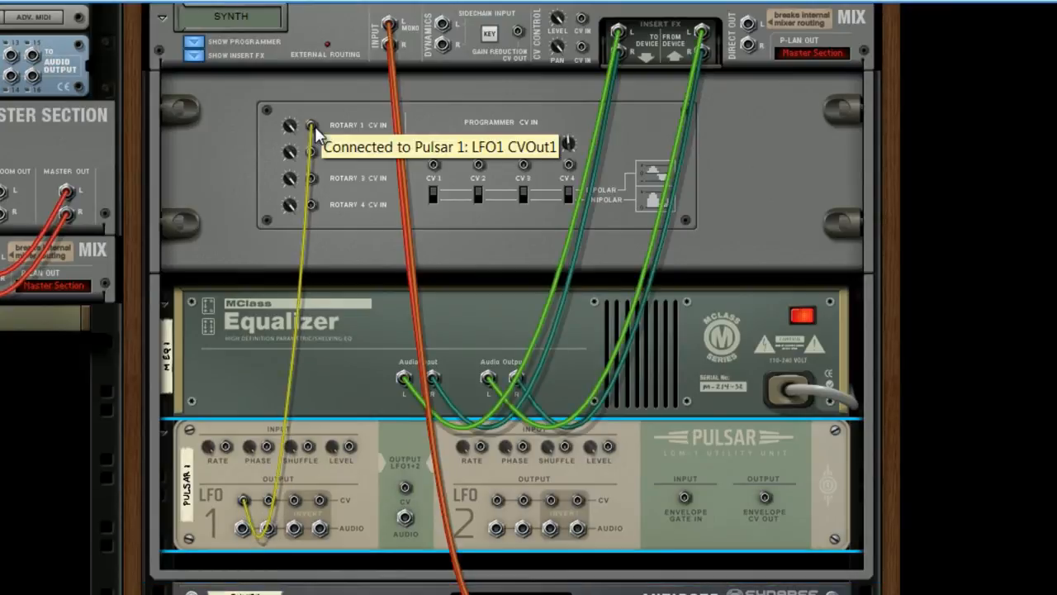
key(Tab)
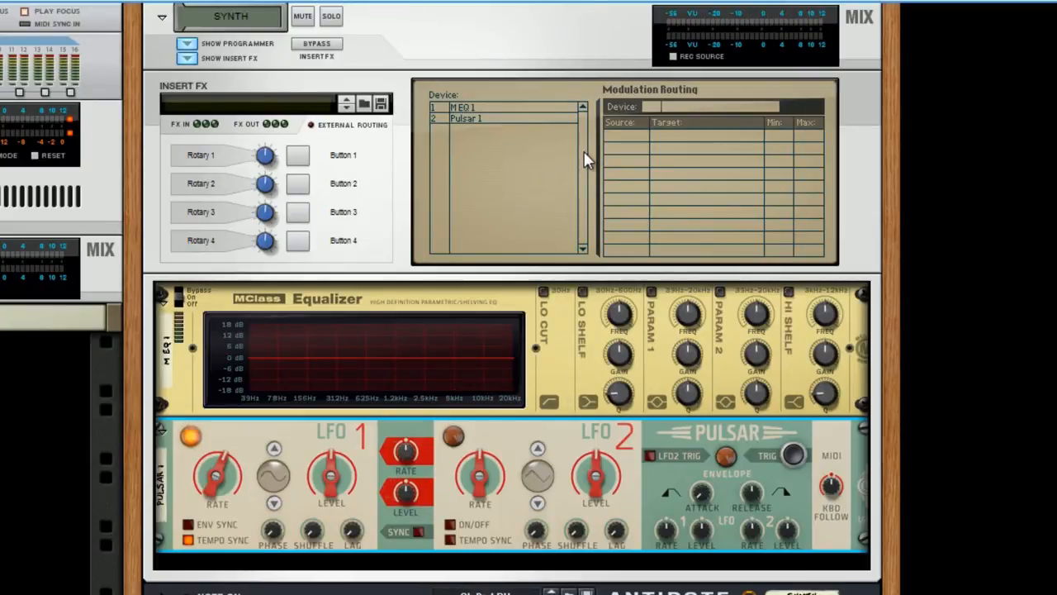
- Route Rotary 1 to Parametric 1 Frequency of the M EQ 1 equalizer in the modulation routing
click(494, 107)
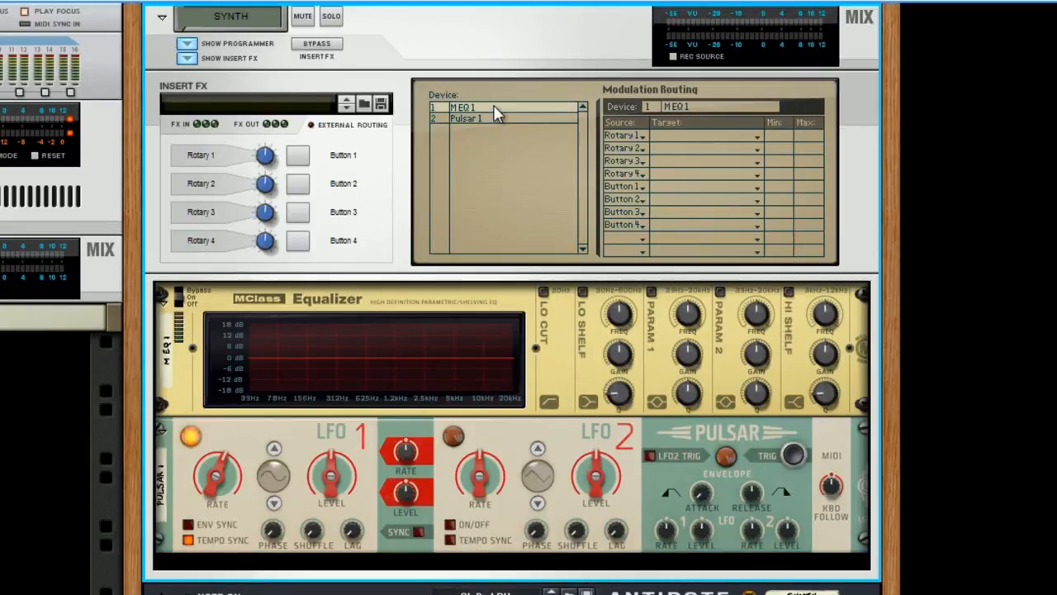
click(758, 138)
mouse_move(746, 235)
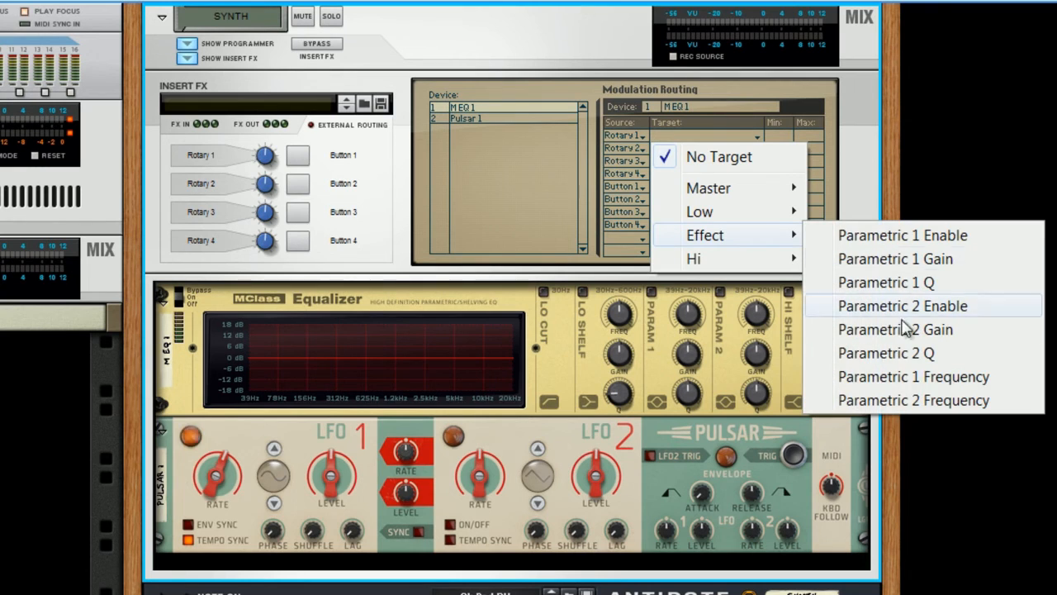
click(914, 378)
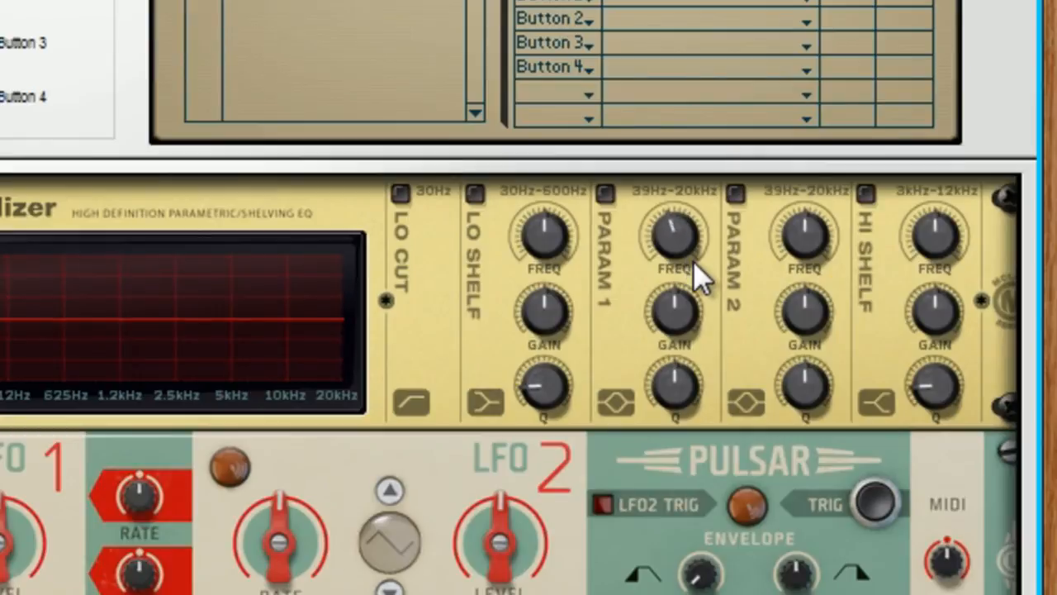
- Enable the equalizer's Param 1 band and boost its gain to about 13 dB
mouse_move(693, 261)
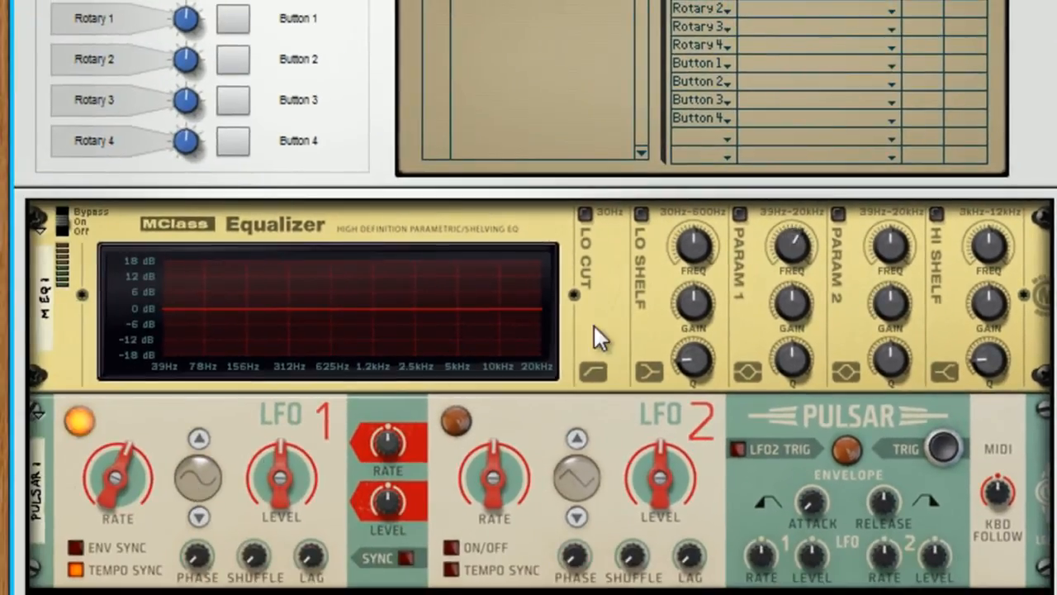
click(741, 213)
drag(797, 296, 828, 183)
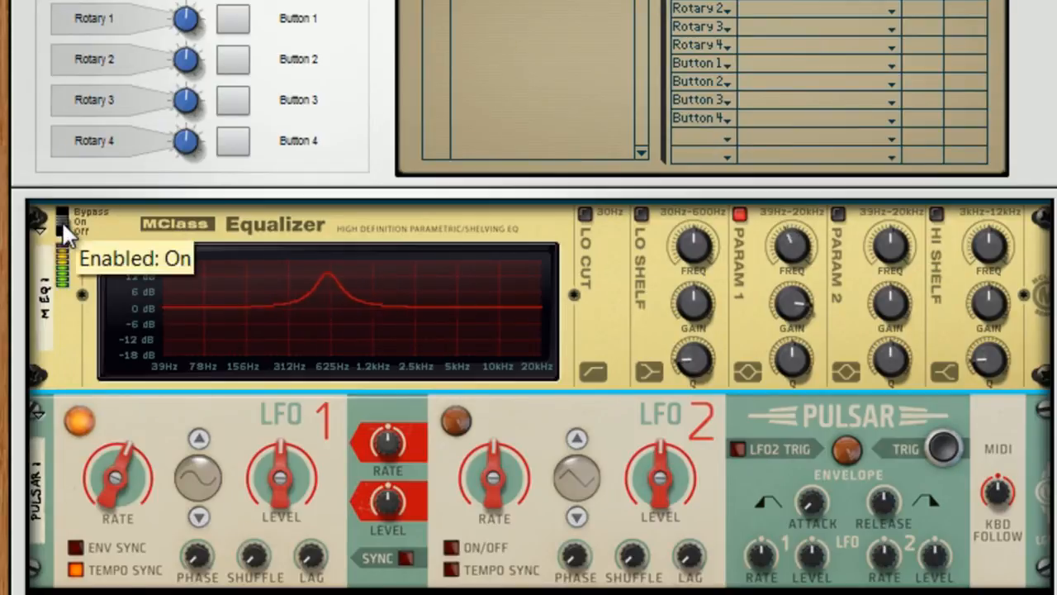
- Compare the synth sound with the MClass Equalizer bypassed and switched on
drag(62, 220, 62, 200)
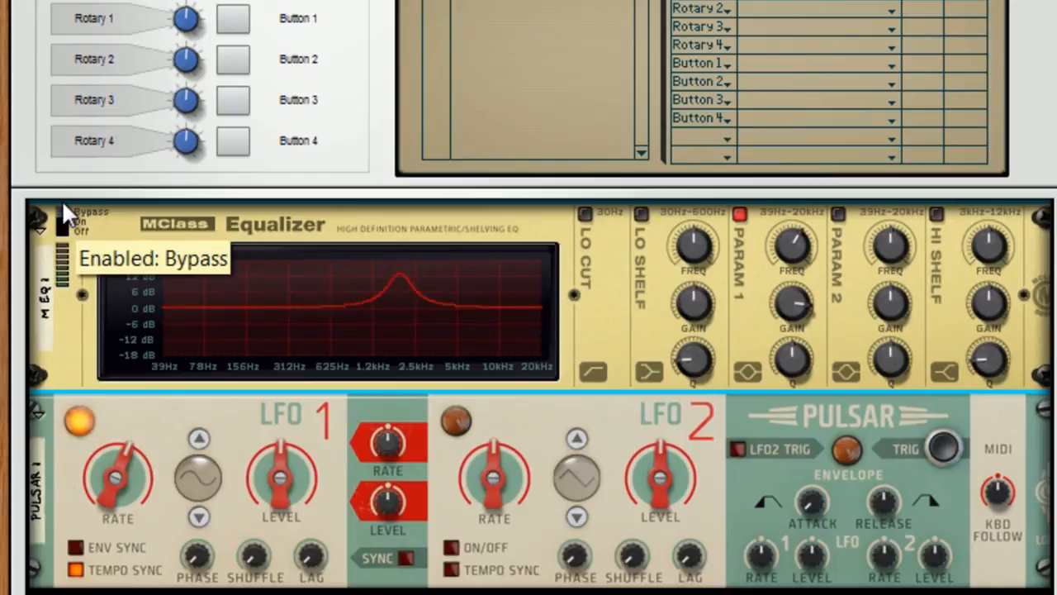
click(62, 218)
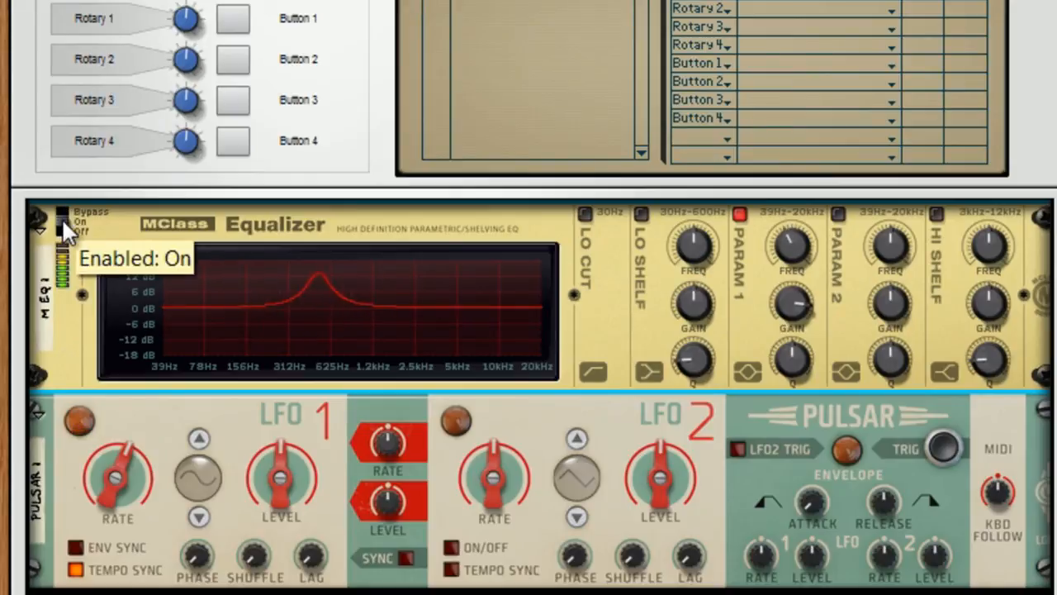
- Nudge the Pulsar's LFO 1 level up slightly and set its synced rate to 4/4
click(281, 479)
mouse_move(281, 473)
mouse_down()
mouse_move(305, 401)
mouse_move(307, 478)
mouse_move(289, 472)
mouse_up()
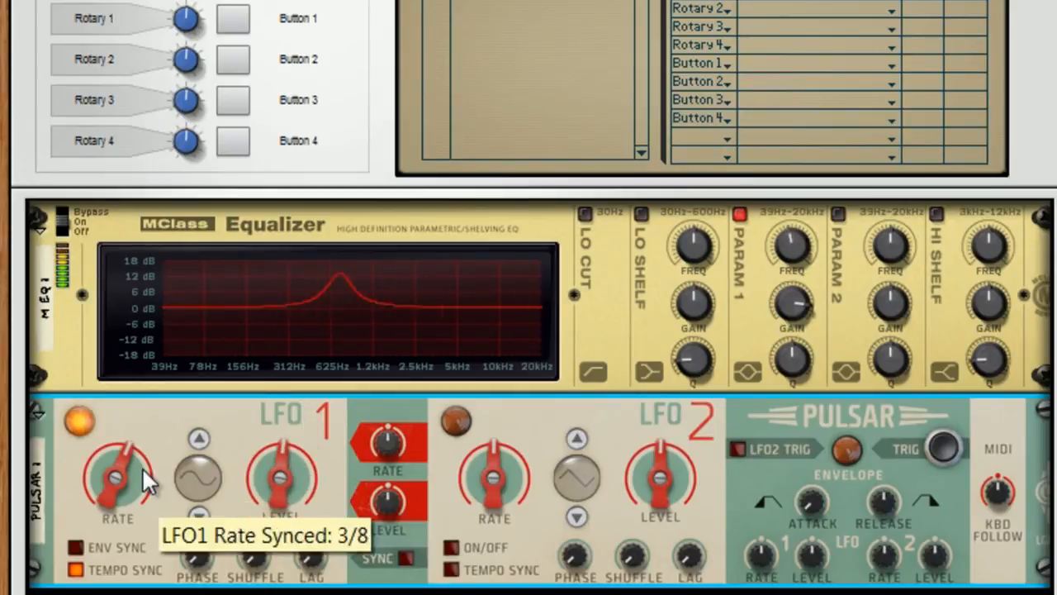
drag(119, 471, 120, 522)
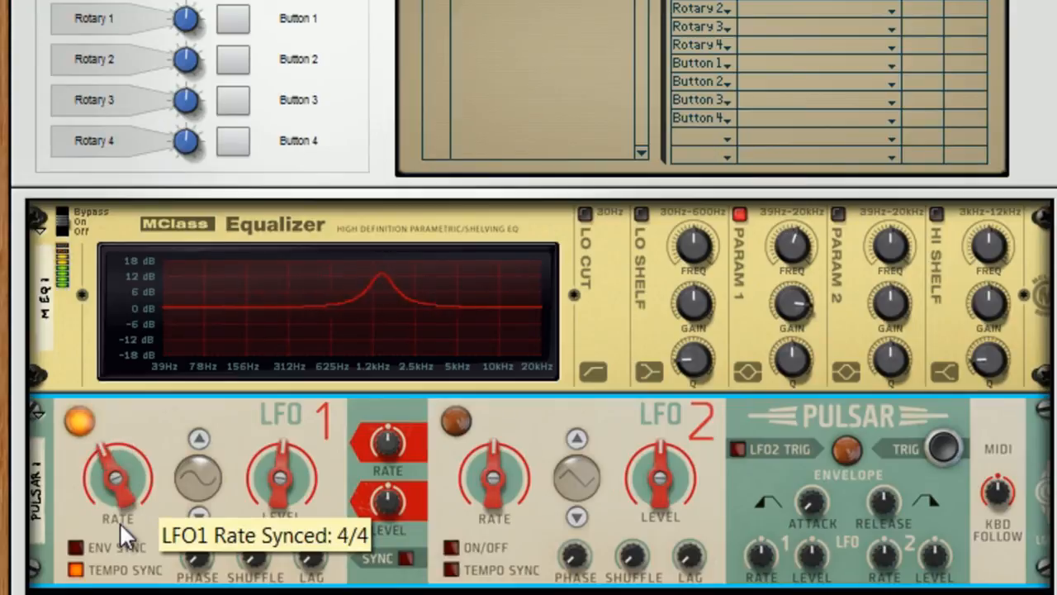
- Try LFO 1 with a free-running rate, and turn its tempo sync back on
click(75, 574)
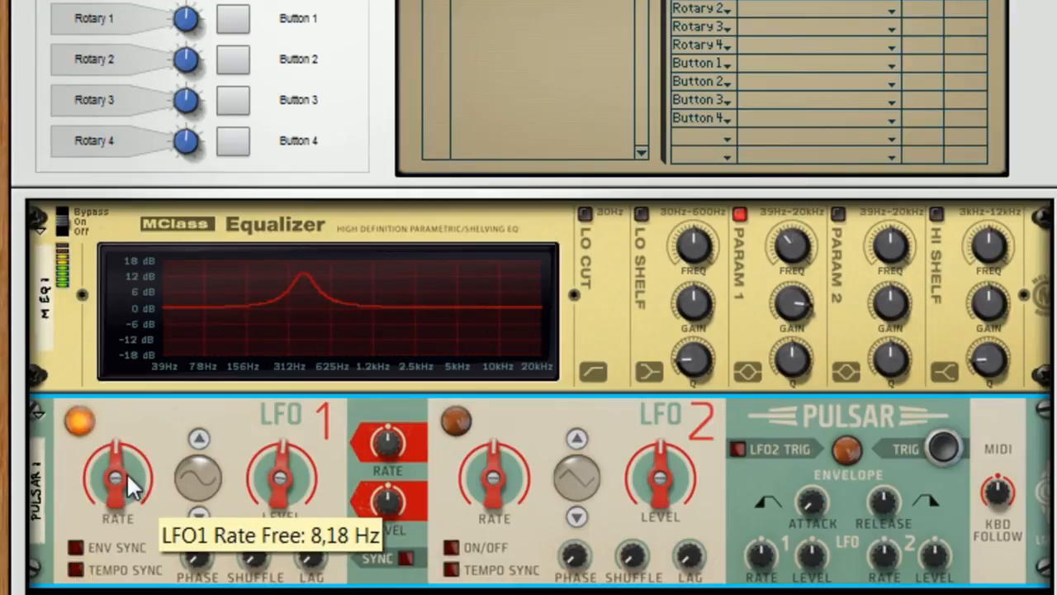
drag(118, 479, 146, 474)
click(78, 570)
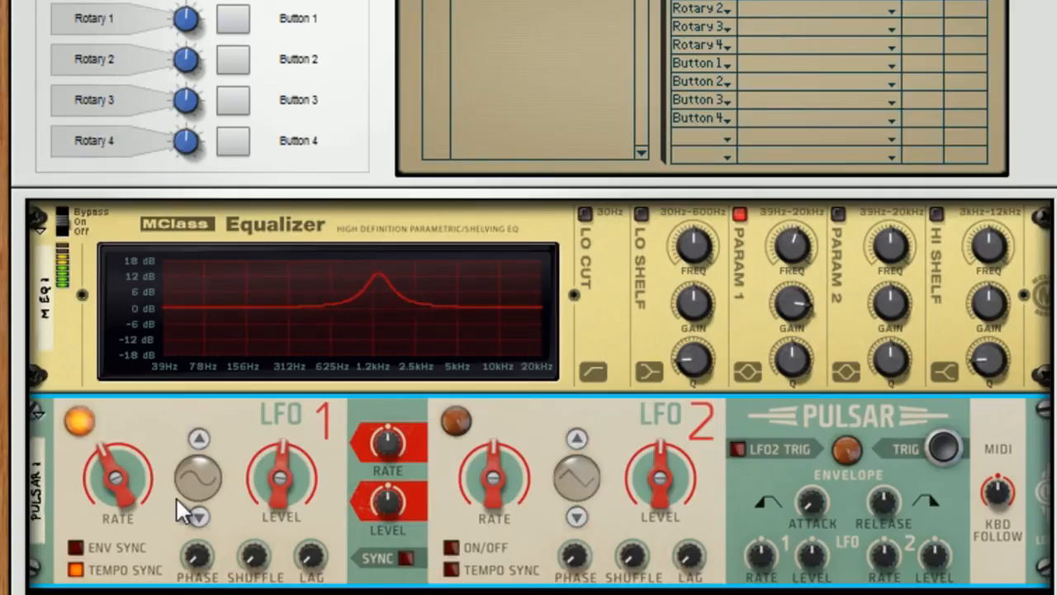
- Audition LFO 1's square, ramp and stepped waveforms, set its synced rate to 2/4, and return the waveform to sine
click(202, 436)
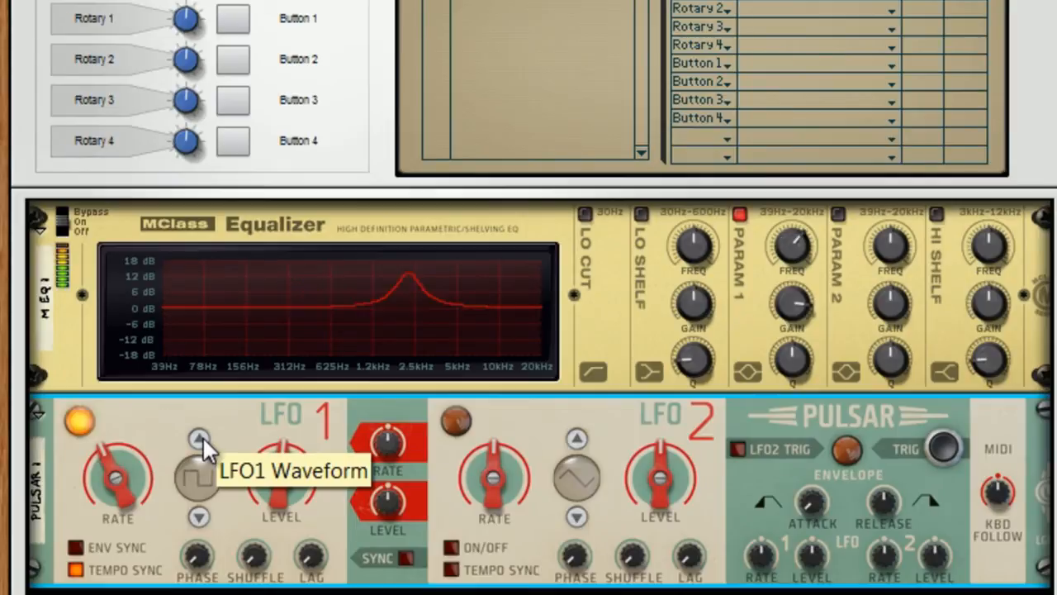
click(203, 436)
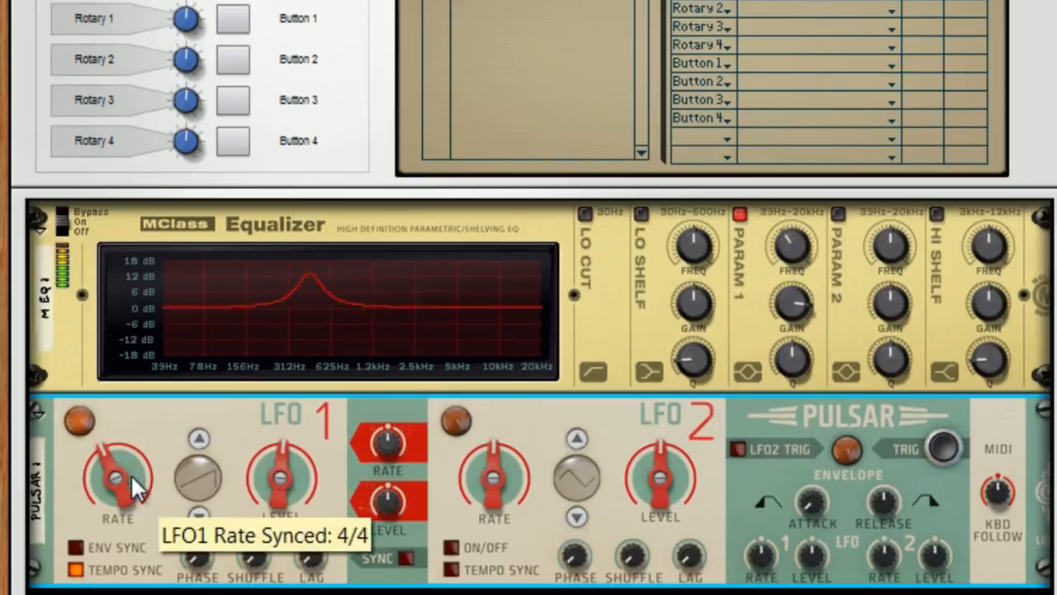
drag(120, 465, 121, 442)
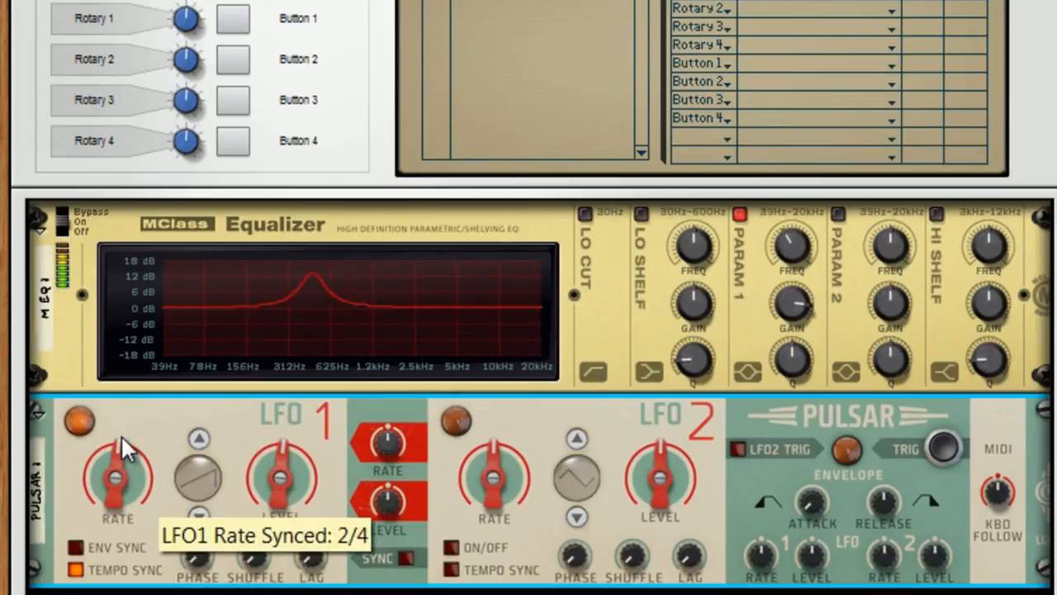
click(199, 443)
click(199, 442)
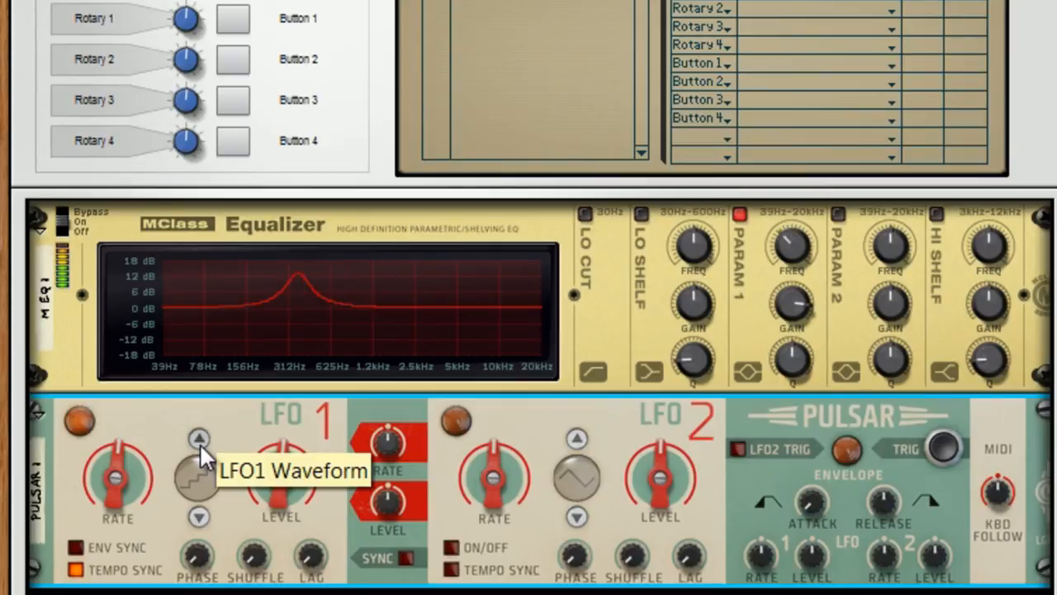
click(200, 443)
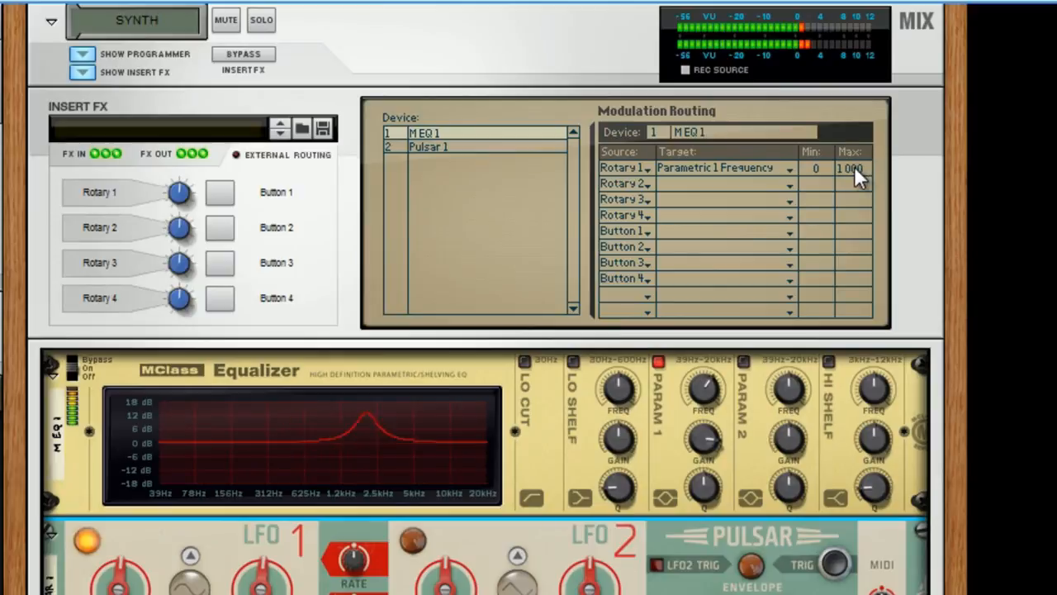
- Set the maximum of the Rotary 1 to Parametric 1 Frequency routing to 445
drag(854, 164, 856, 298)
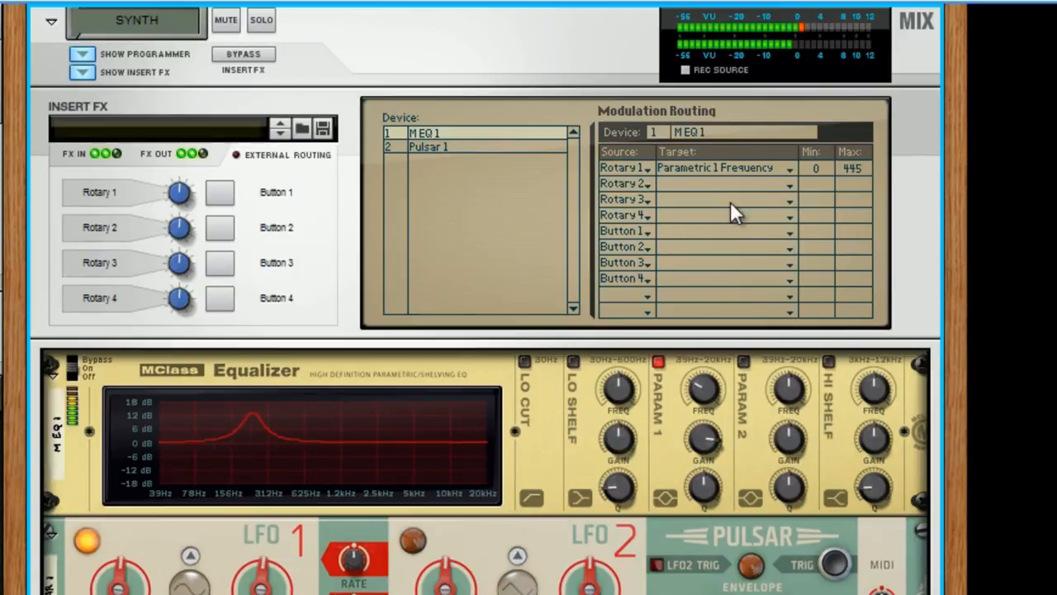
- Raise the Pulsar's LFO 1 level and try maximums of 380 and 1000 for the Rotary 1 frequency routing, settling on 330
drag(851, 168, 851, 180)
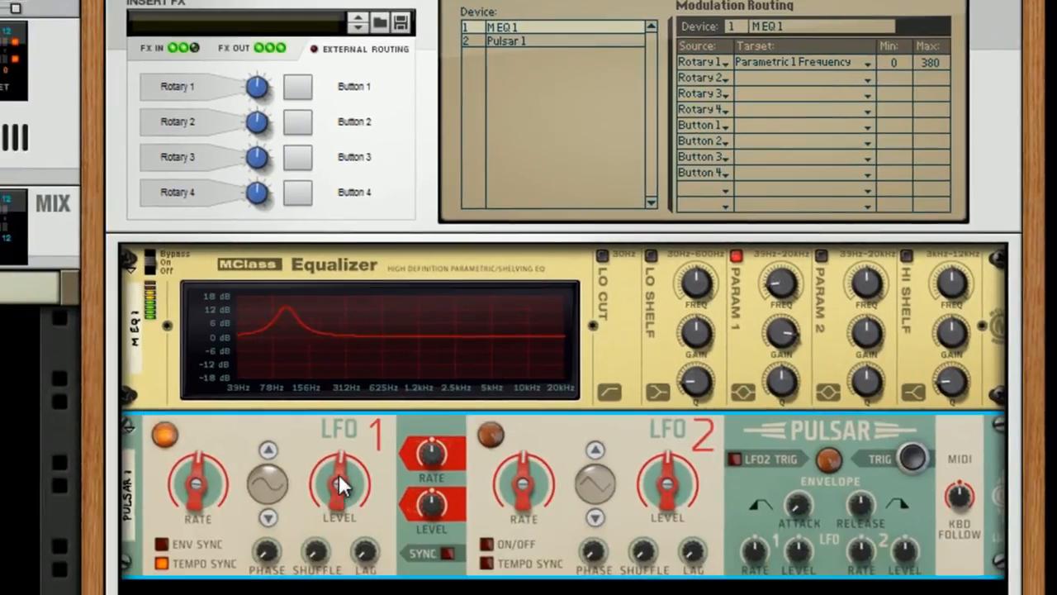
drag(337, 476, 344, 418)
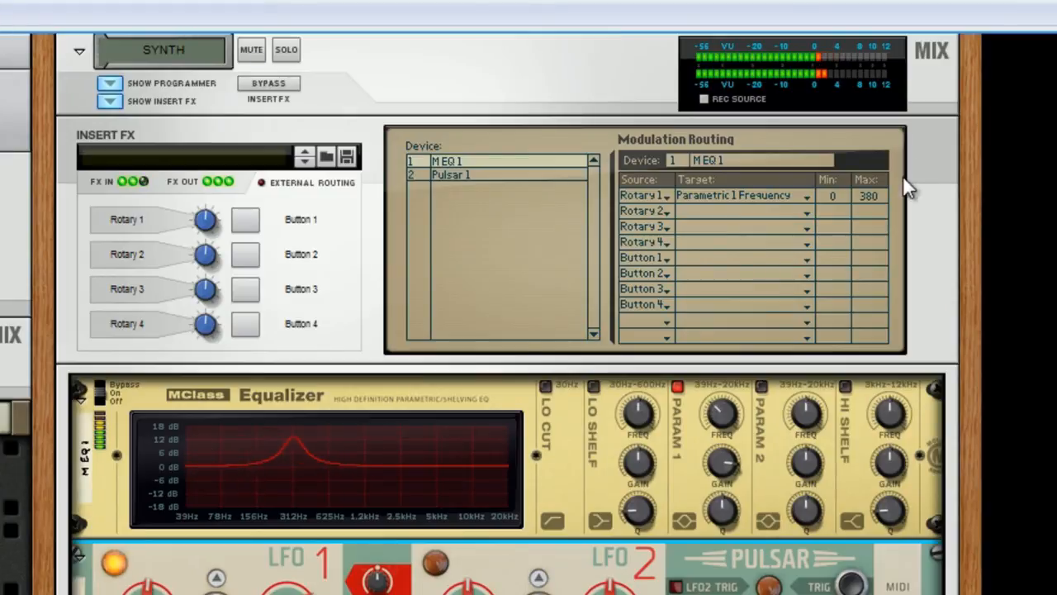
drag(883, 192, 889, 54)
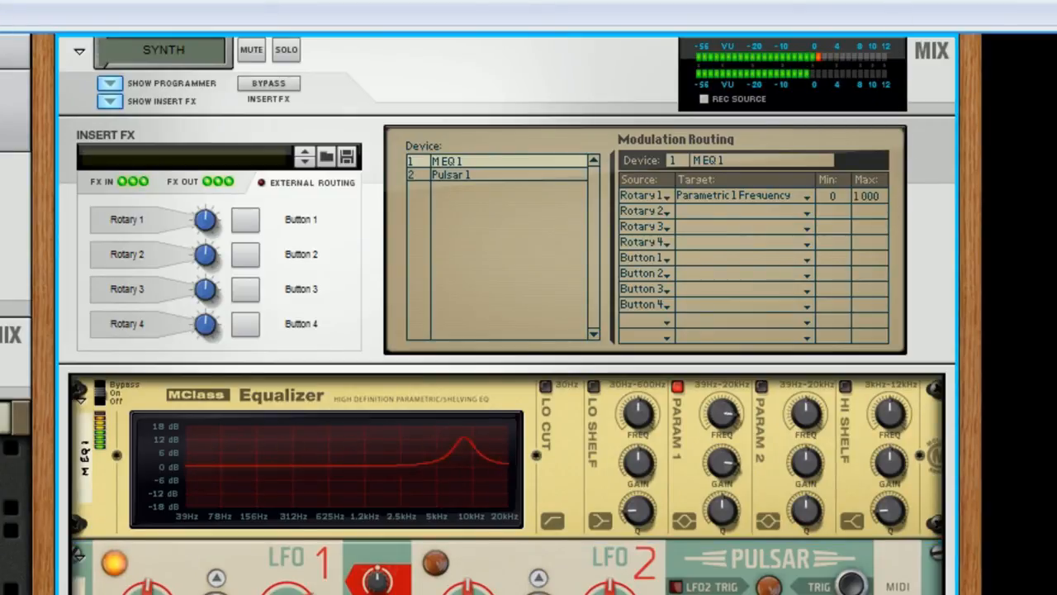
drag(892, 2, 876, 126)
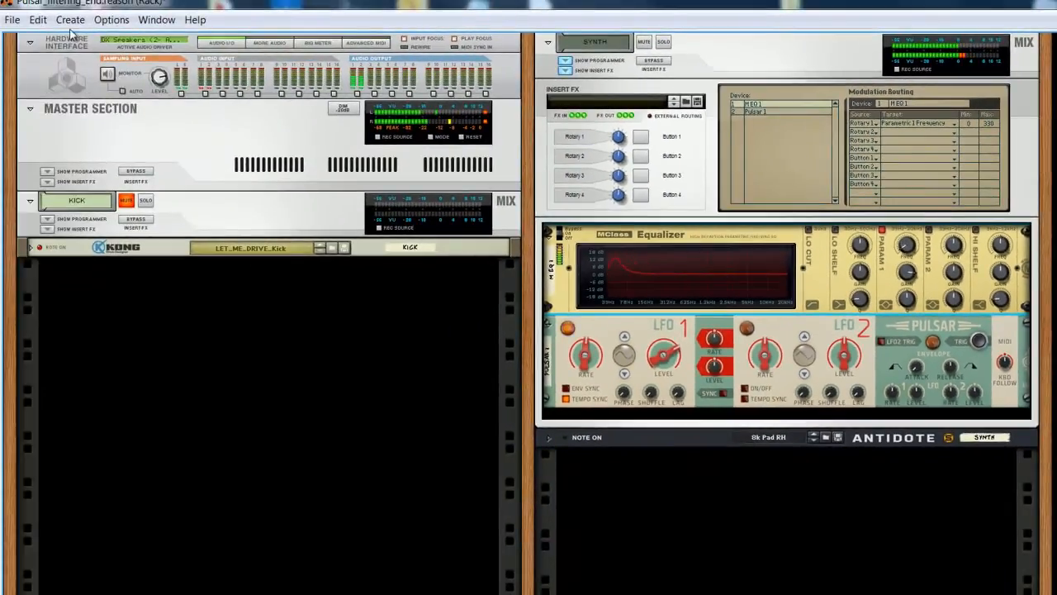
- Add a DCAM BusComp between the equalizer and the Pulsar, set its threshold to -9.96 dB, and collapse the device
click(68, 20)
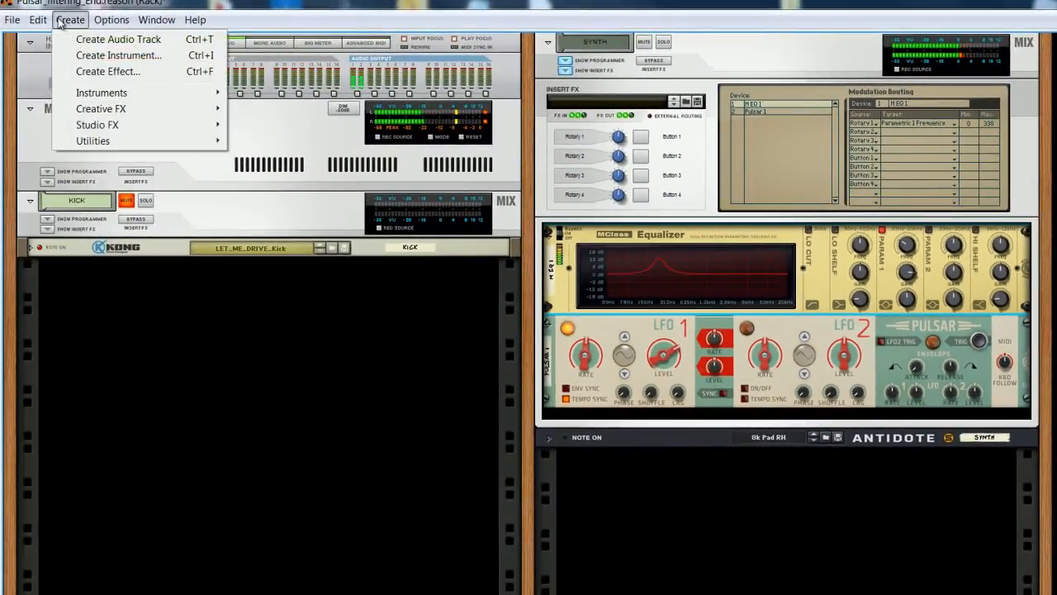
mouse_move(41, 21)
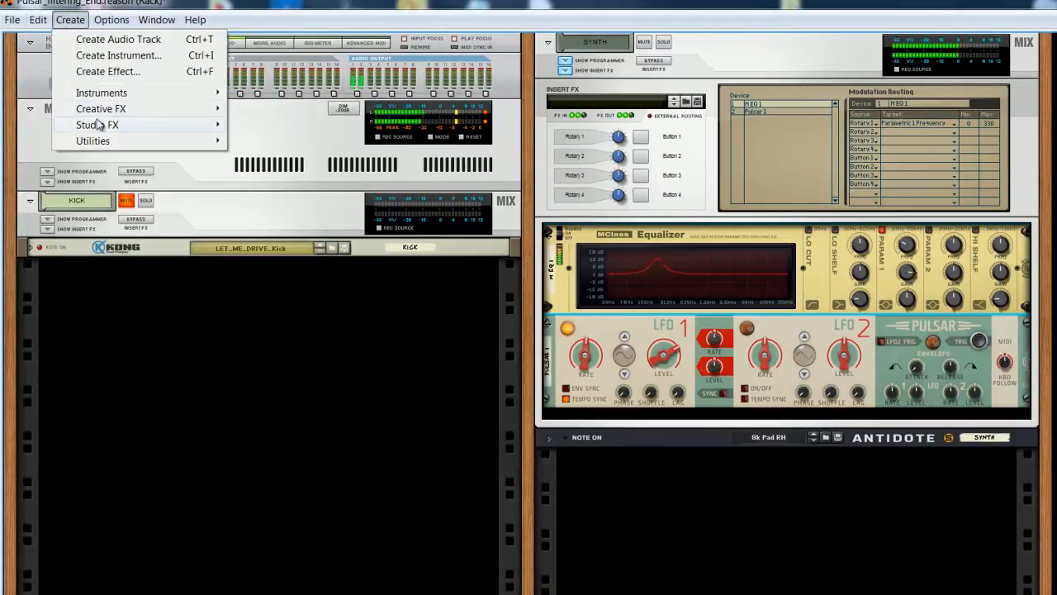
mouse_move(98, 116)
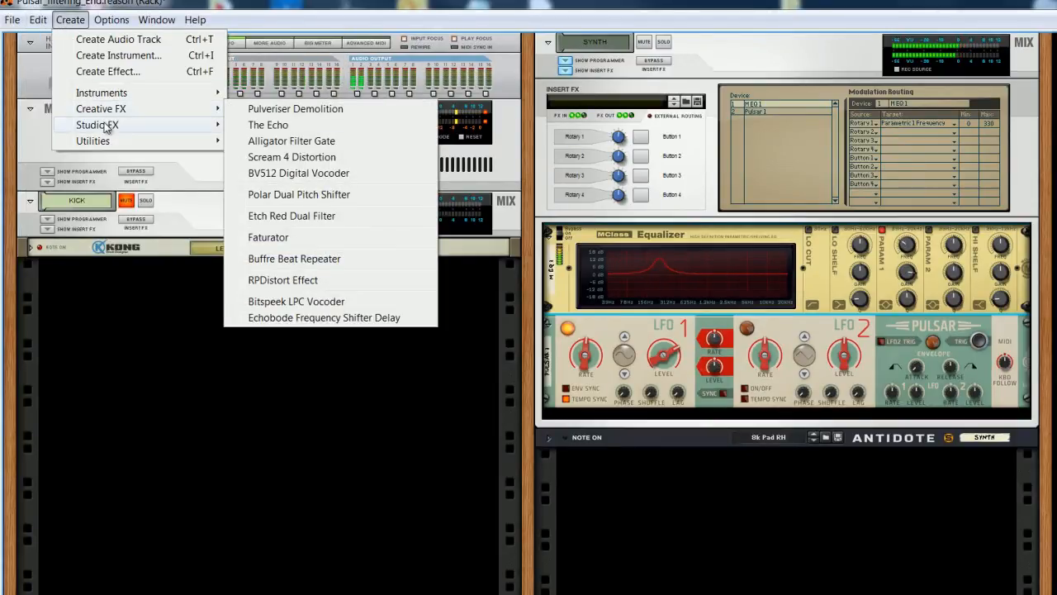
click(304, 433)
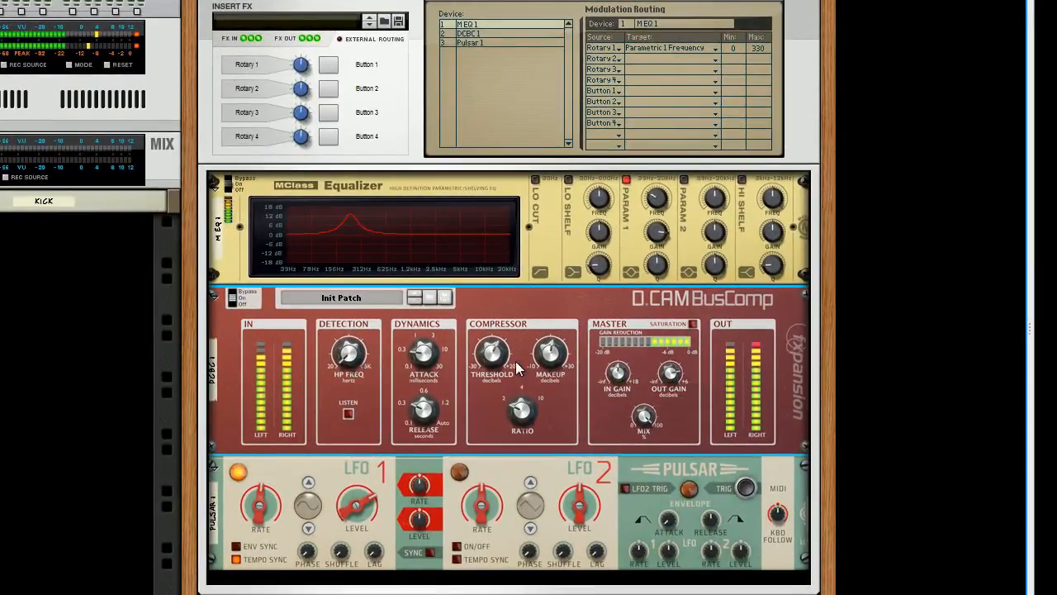
drag(494, 352, 500, 394)
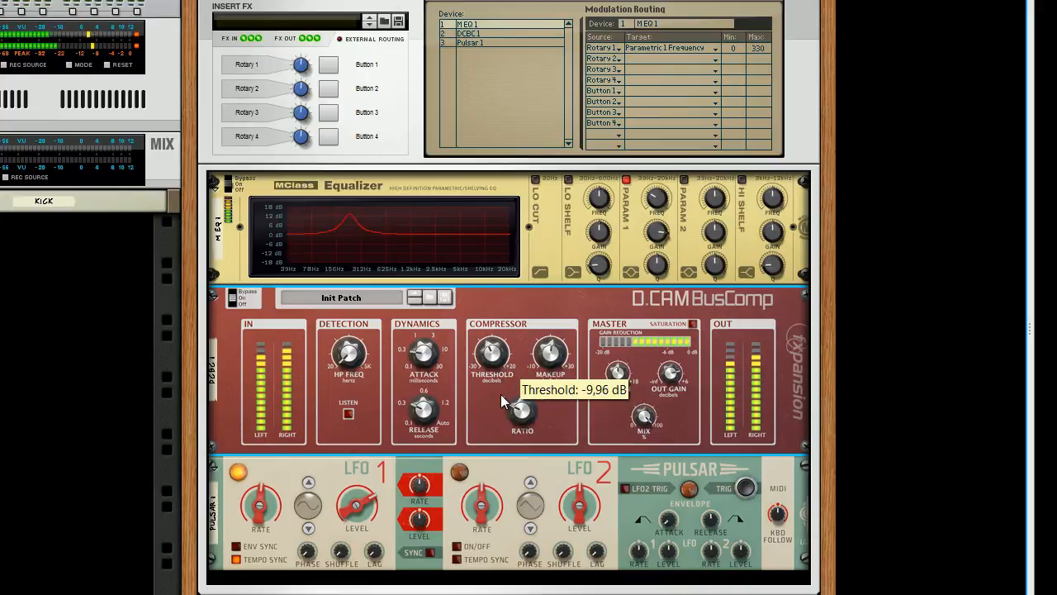
click(215, 296)
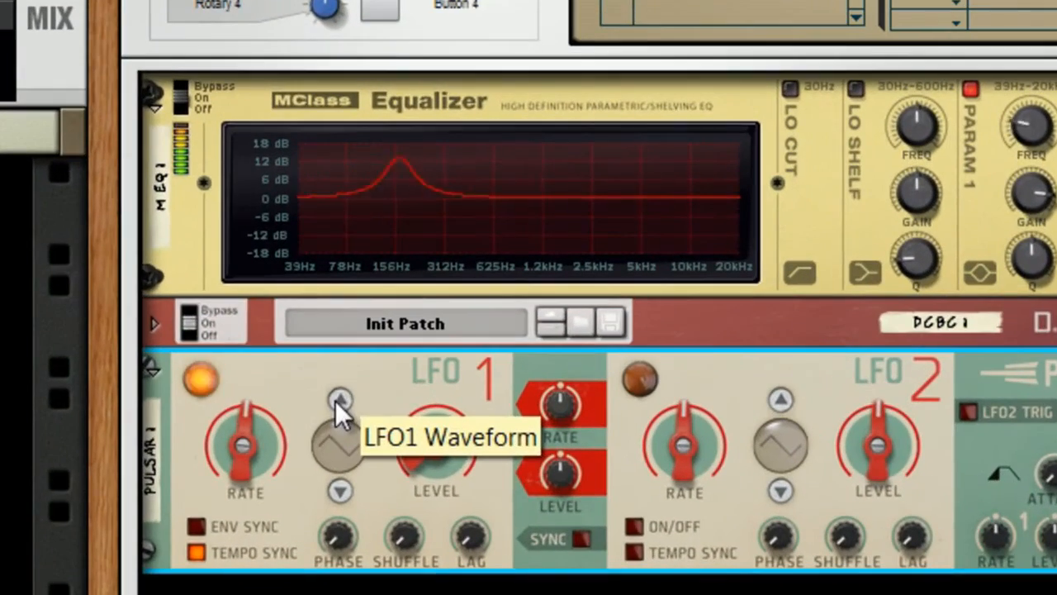
- Cycle the Pulsar's LFO 1 waveform through its shapes and choose the ascending staircase
click(336, 400)
click(336, 399)
click(336, 400)
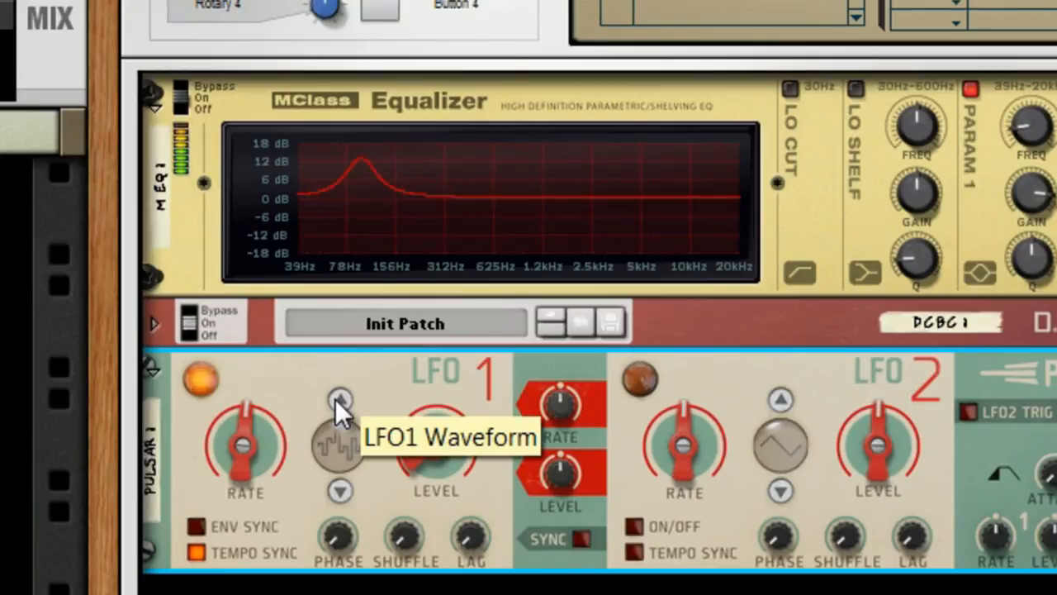
click(335, 399)
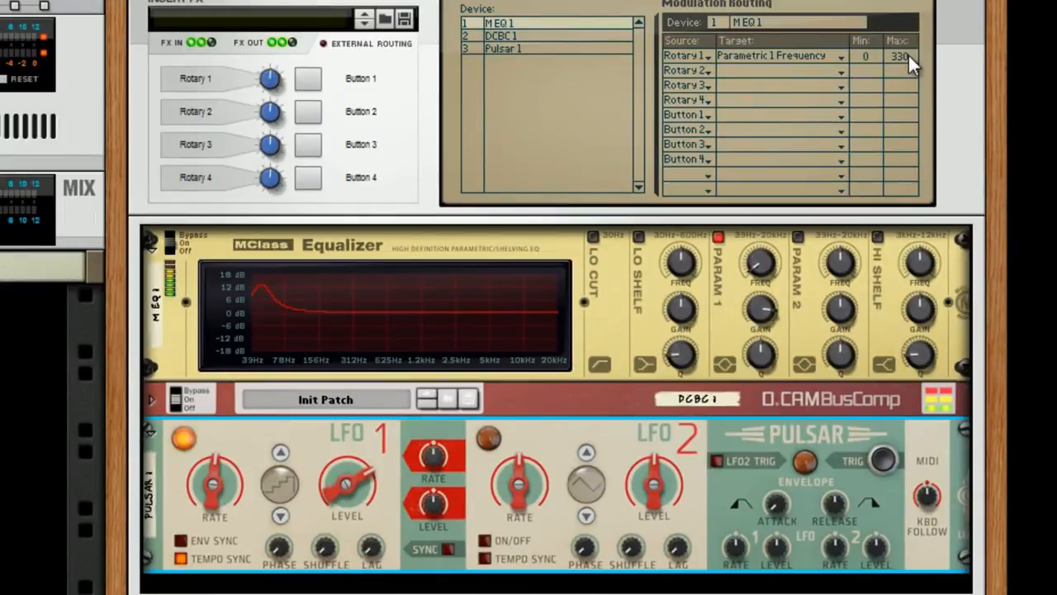
- Set the maximum of the Rotary 1 frequency routing to 415 and raise the equalizer's Param 1 gain to 14.0 dB
drag(908, 52, 910, 34)
drag(760, 306, 760, 294)
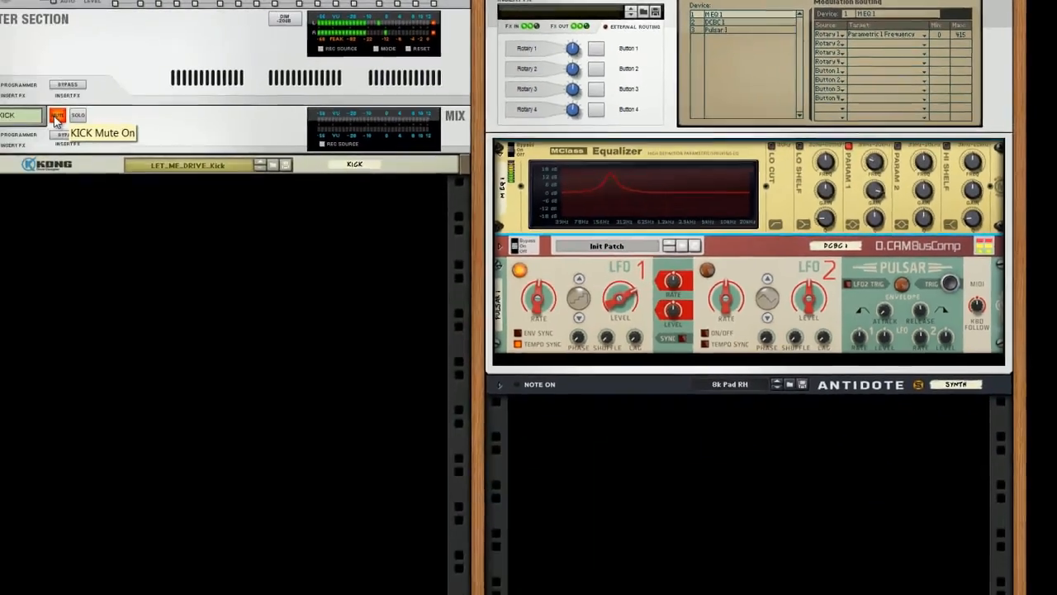
- Unmute the Kick channel and try a high shelf cut on the Synth equalizer, switching the shelf back off
click(68, 115)
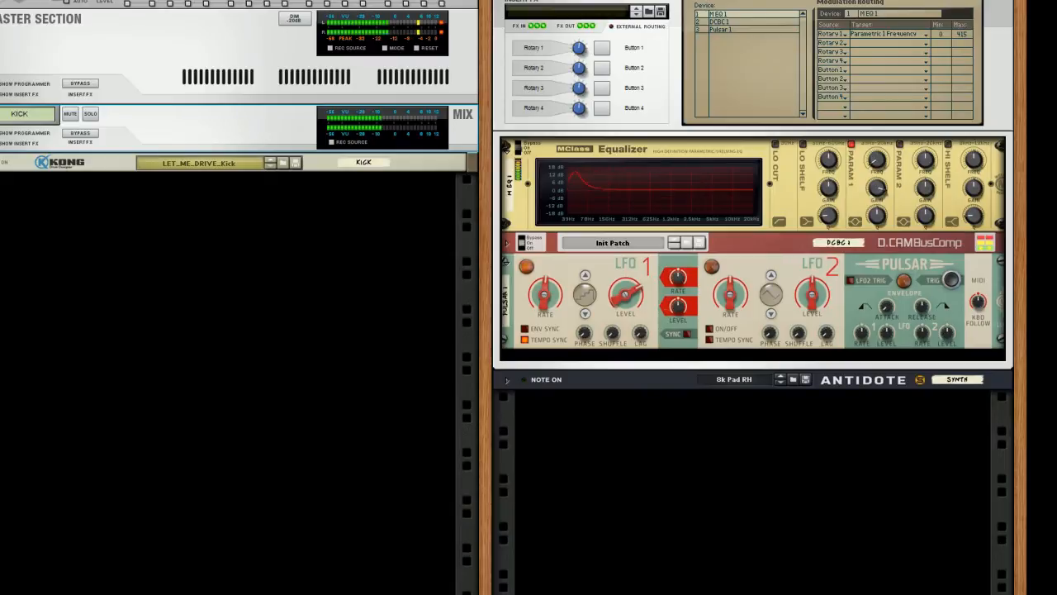
click(948, 145)
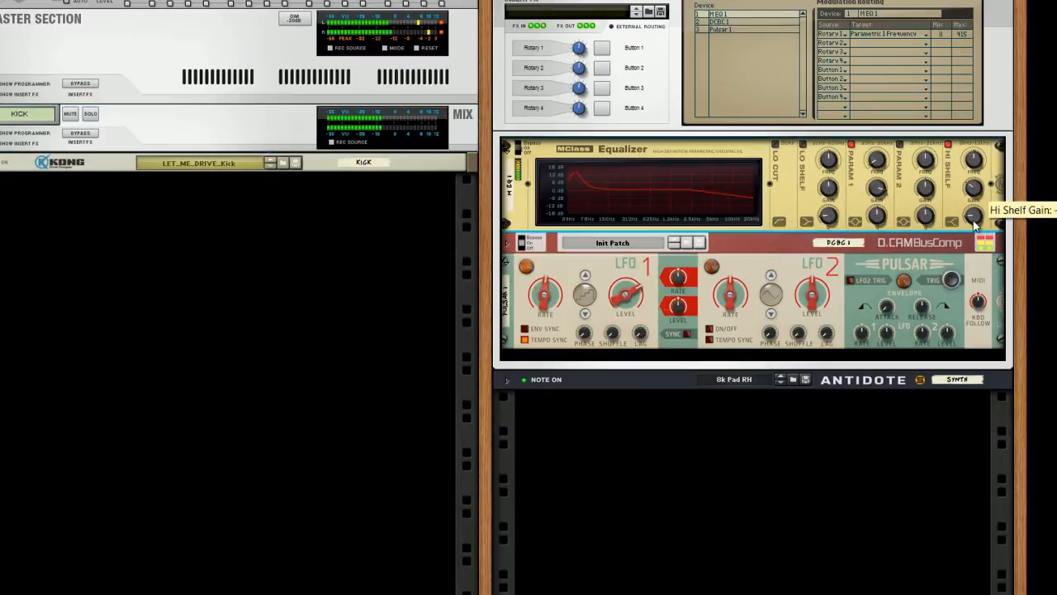
click(949, 145)
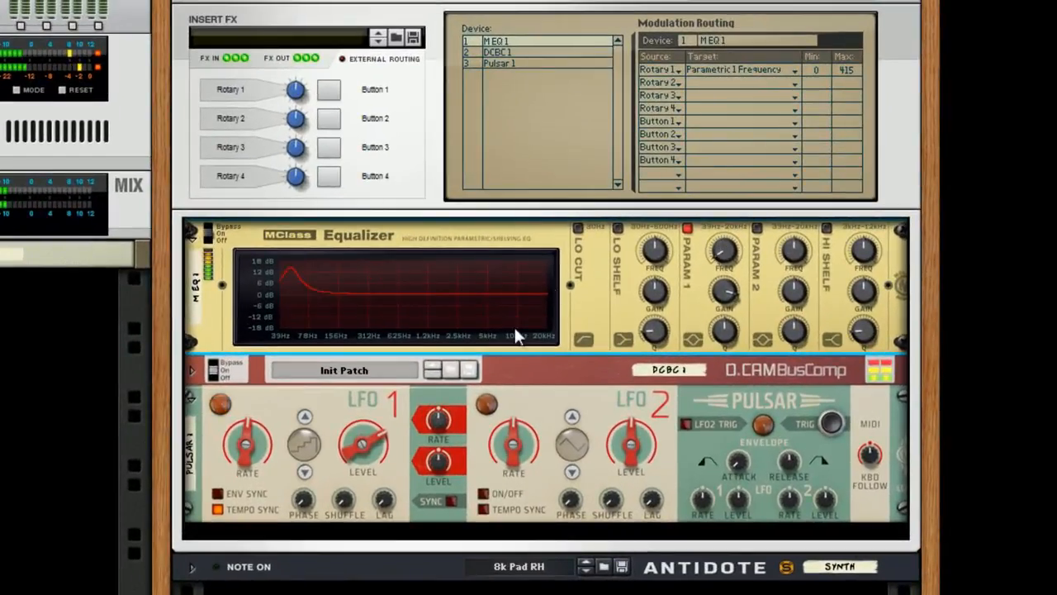
- Patch the Pulsar's LFO 2 CV output to the Rotary 2 CV input at the back of the Synth insert effects
key(Tab)
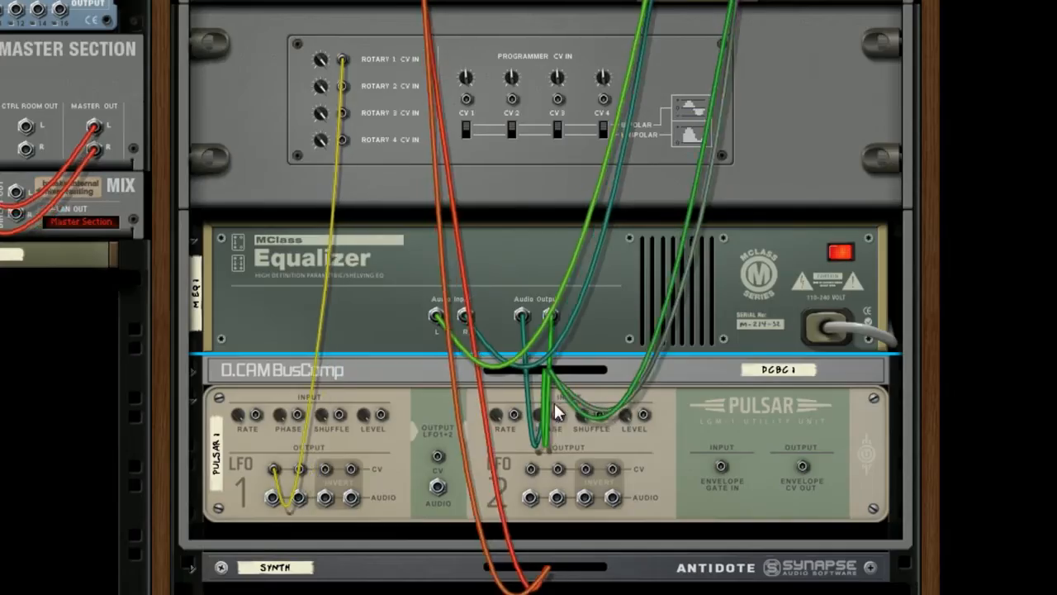
drag(531, 468, 345, 88)
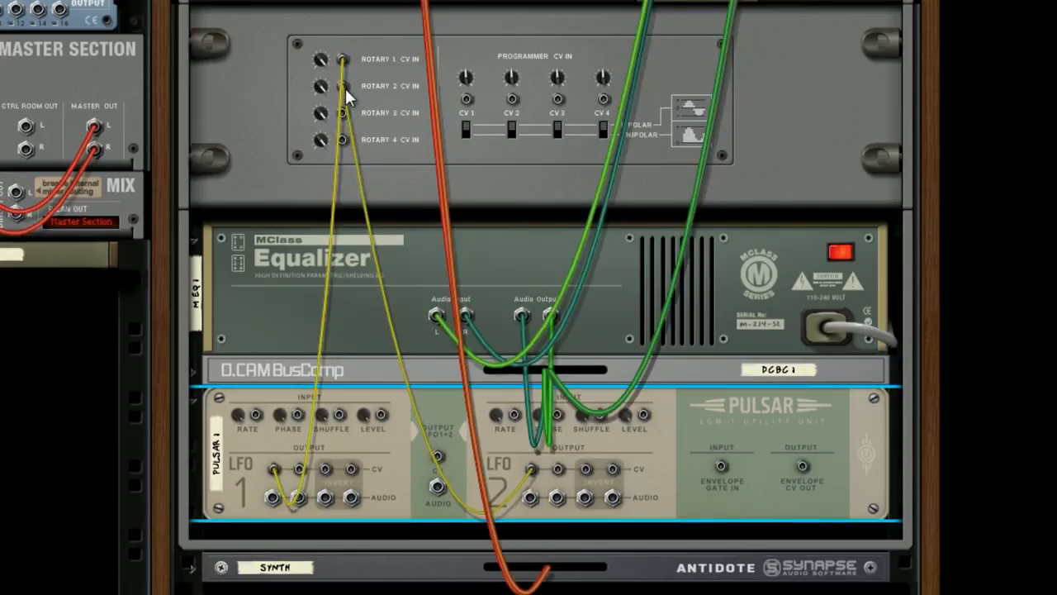
key(Tab)
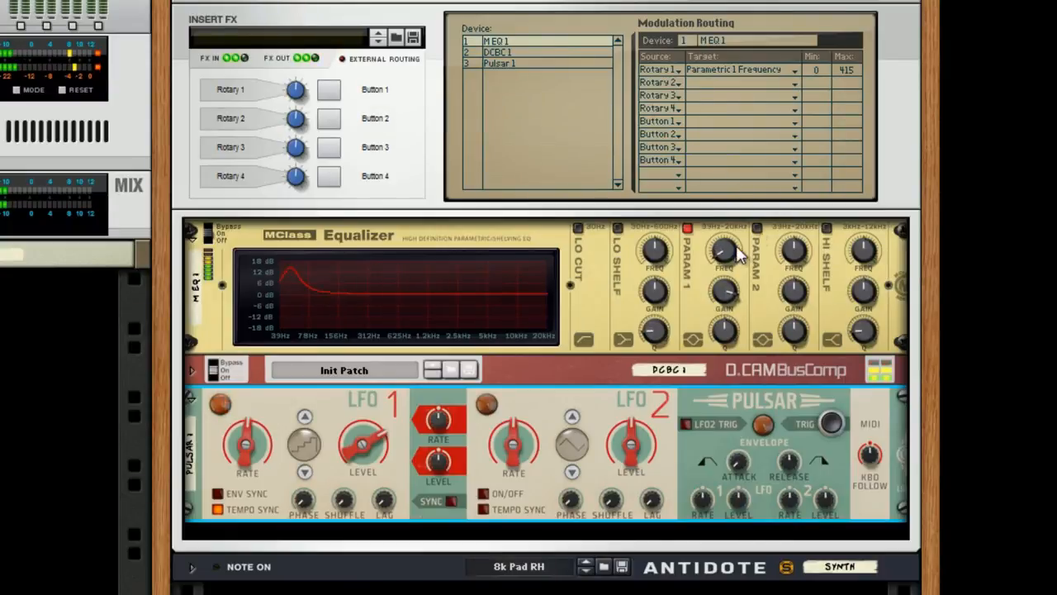
key(Tab)
key(Tab)
- Route Rotary 2 to the equalizer's Parametric 2 Frequency, enable the Param 2 band and boost its gain
click(791, 83)
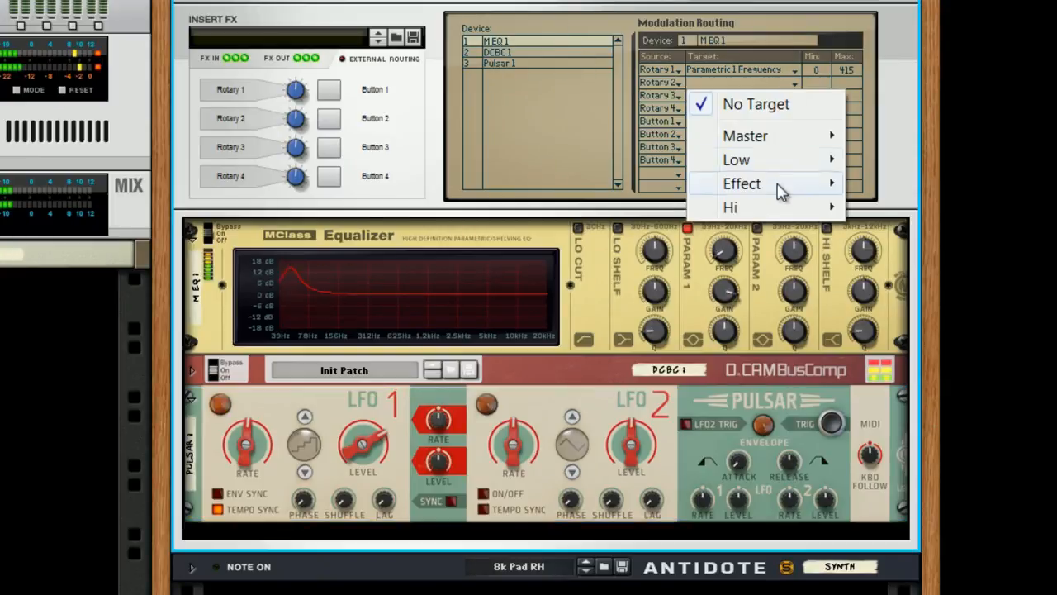
mouse_move(784, 185)
click(941, 348)
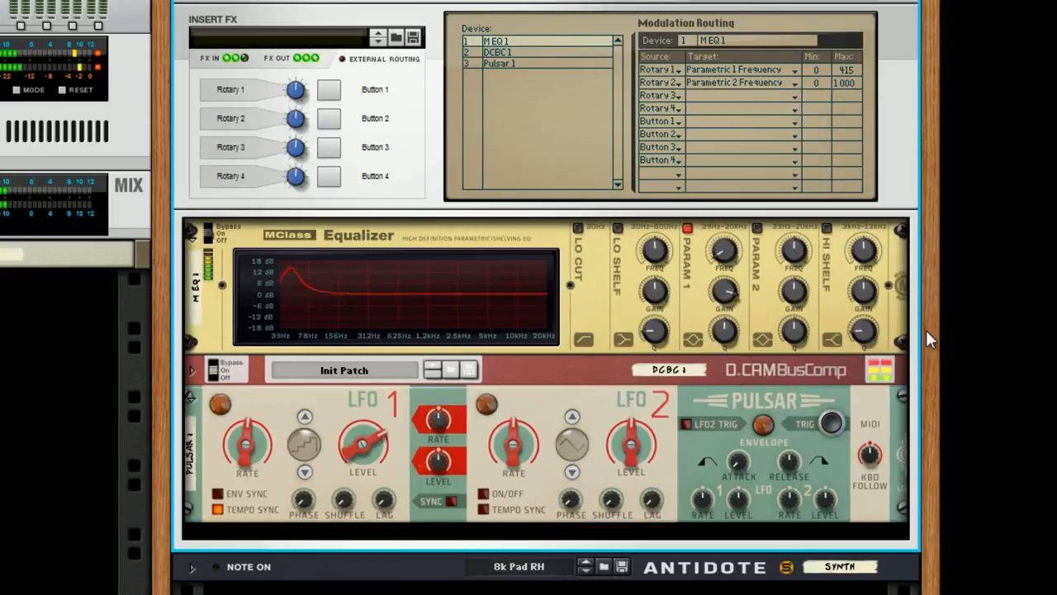
click(757, 229)
drag(793, 291, 811, 194)
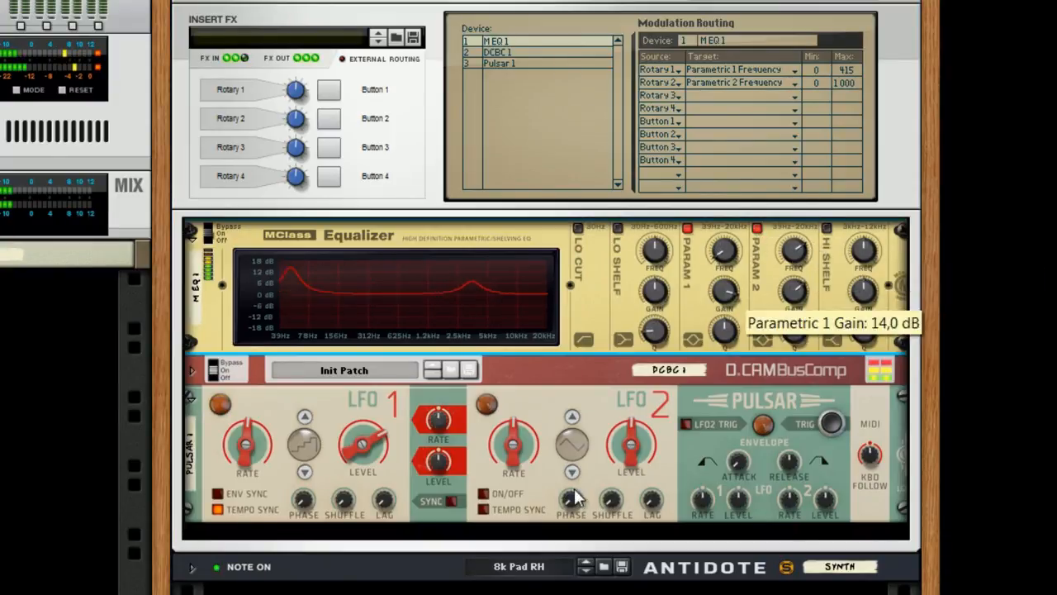
- Switch on the Pulsar's LFO 2 and slow down its free-running rate
click(485, 495)
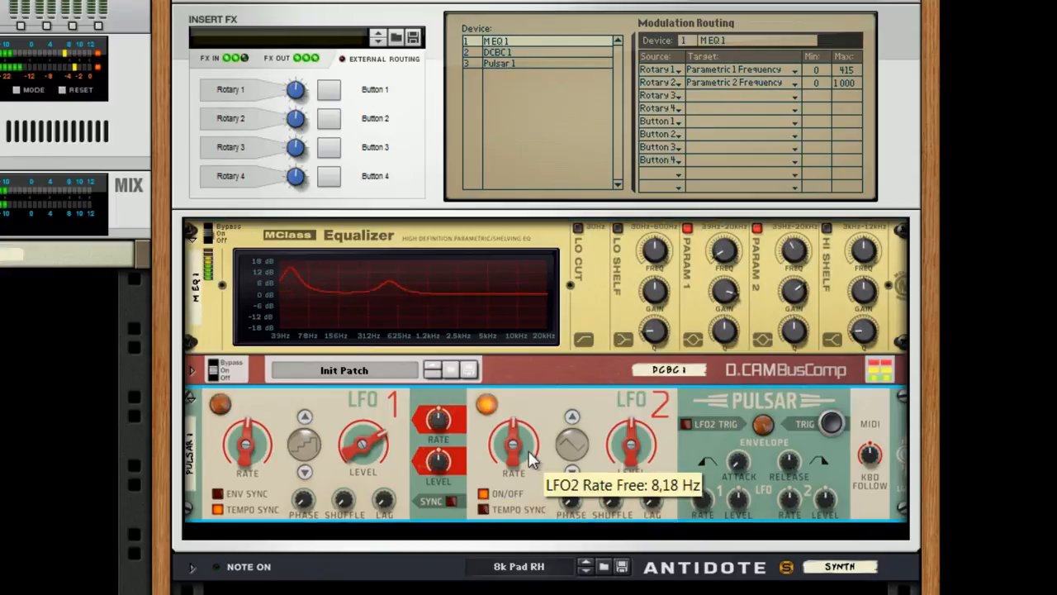
drag(501, 437, 516, 484)
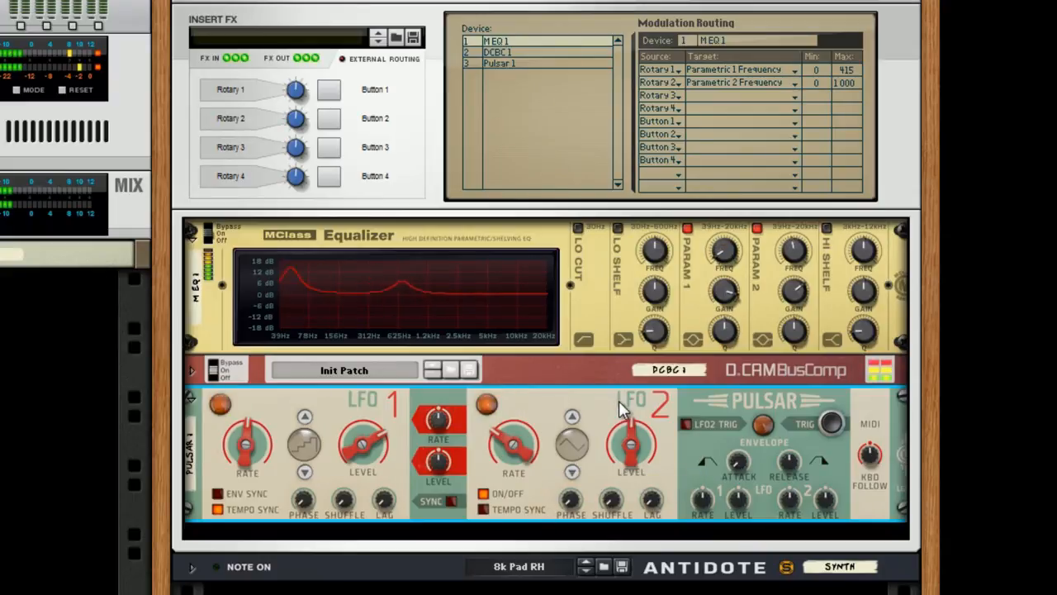
- Patch a spare LFO 1 CV output to the LFO 2 rate input on the back of the Pulsar
key(Tab)
drag(326, 471, 516, 425)
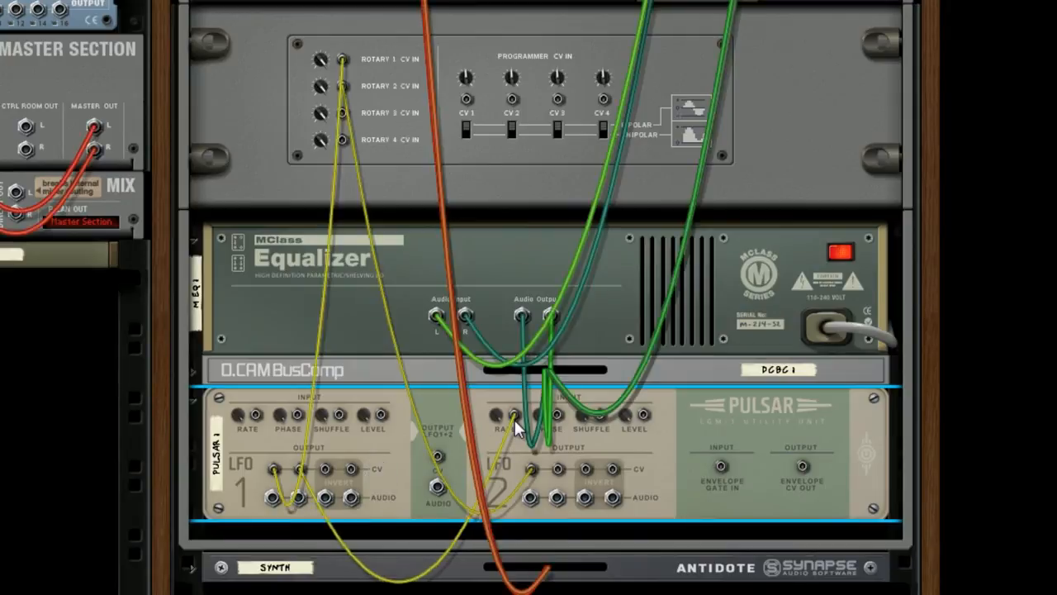
key(Tab)
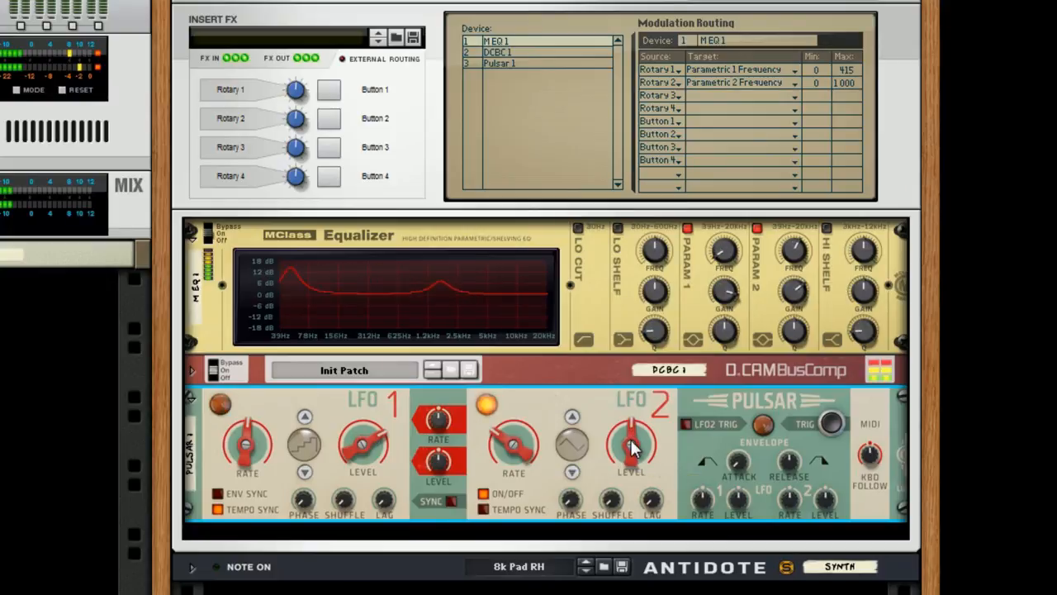
- Audition different LFO 2 levels and raise the gain of the equalizer's Param 2 band further
mouse_move(633, 436)
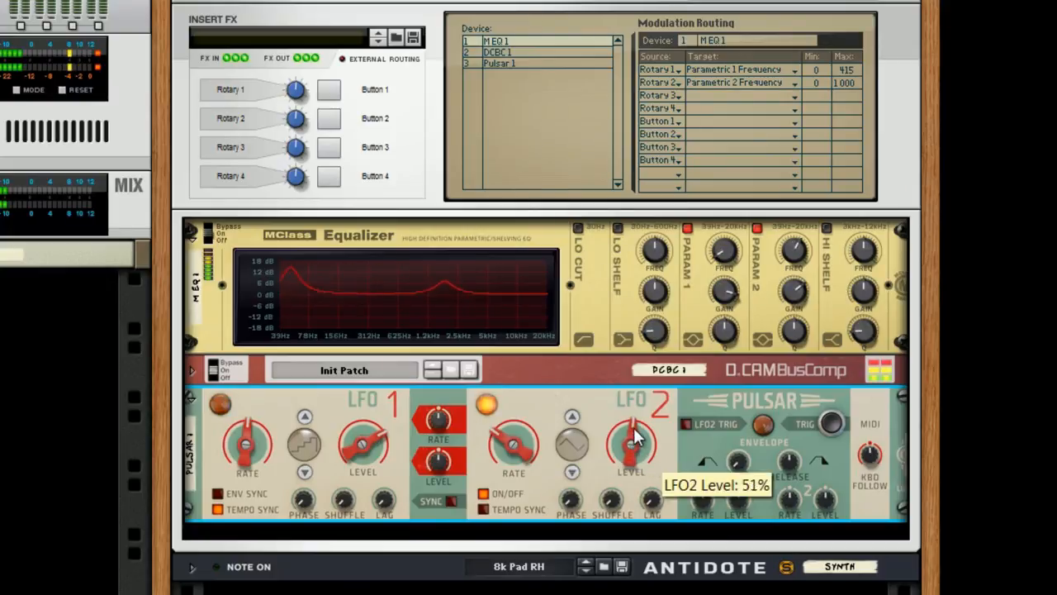
drag(639, 415, 632, 461)
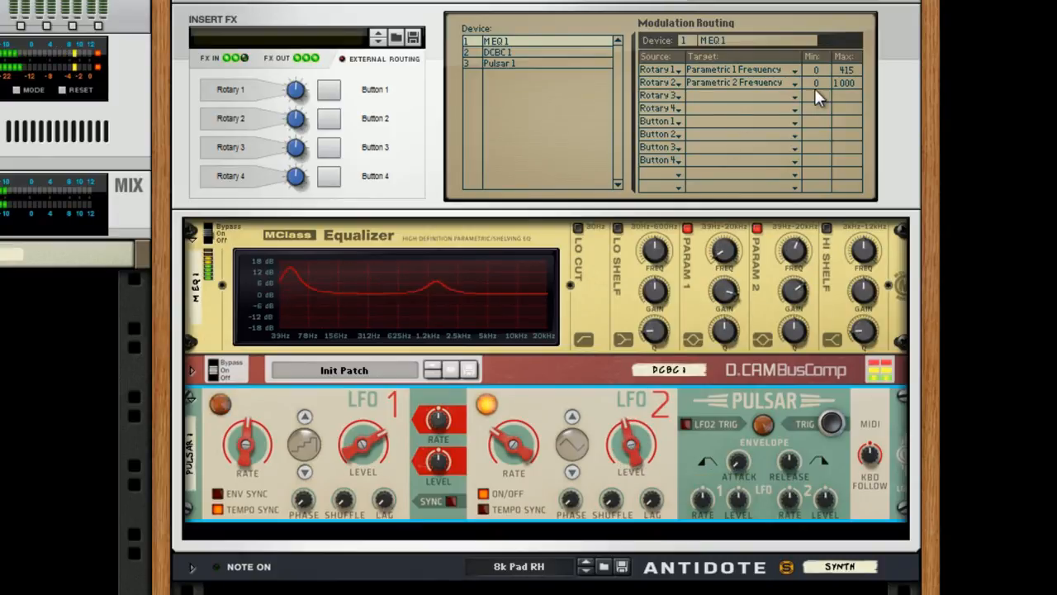
drag(795, 299, 815, 255)
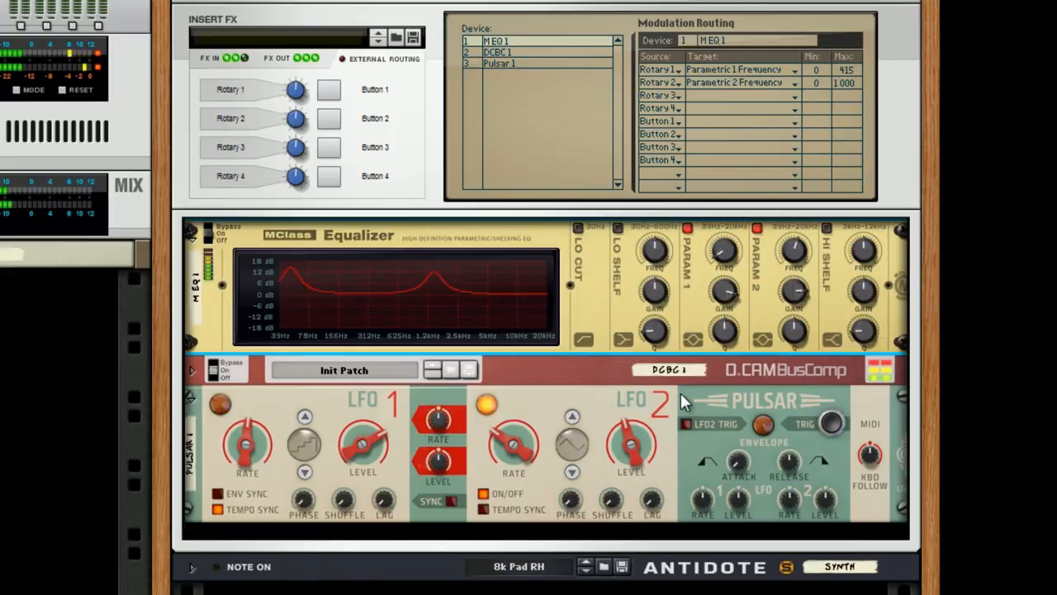
click(619, 531)
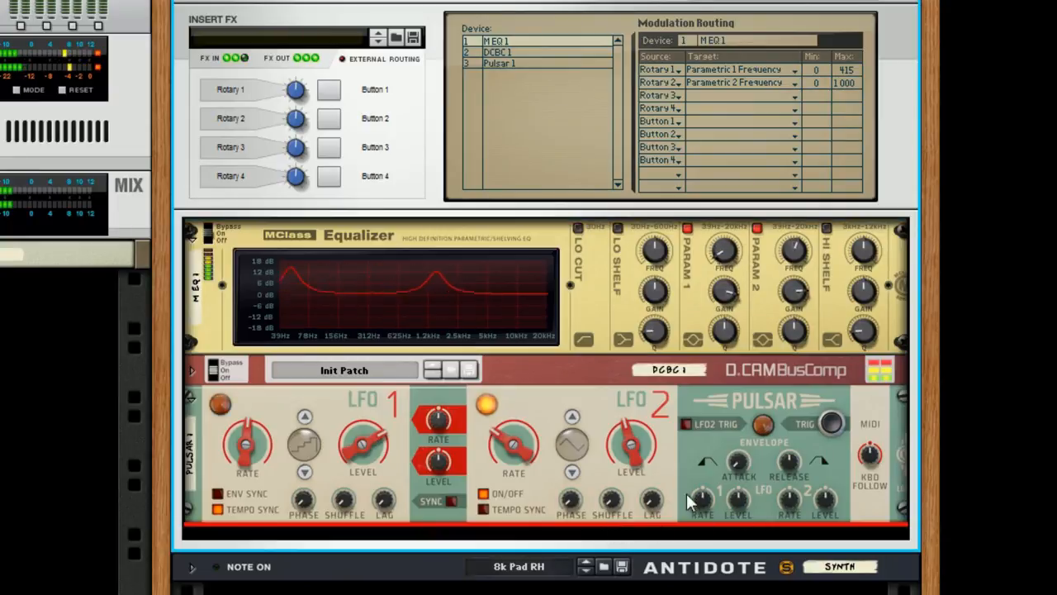
key(Tab)
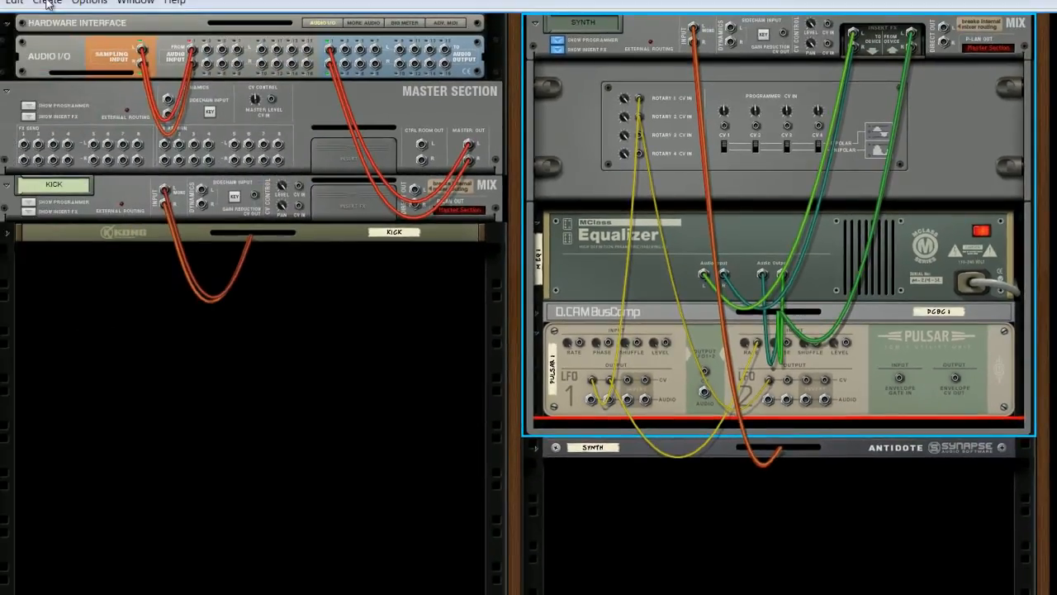
click(47, 3)
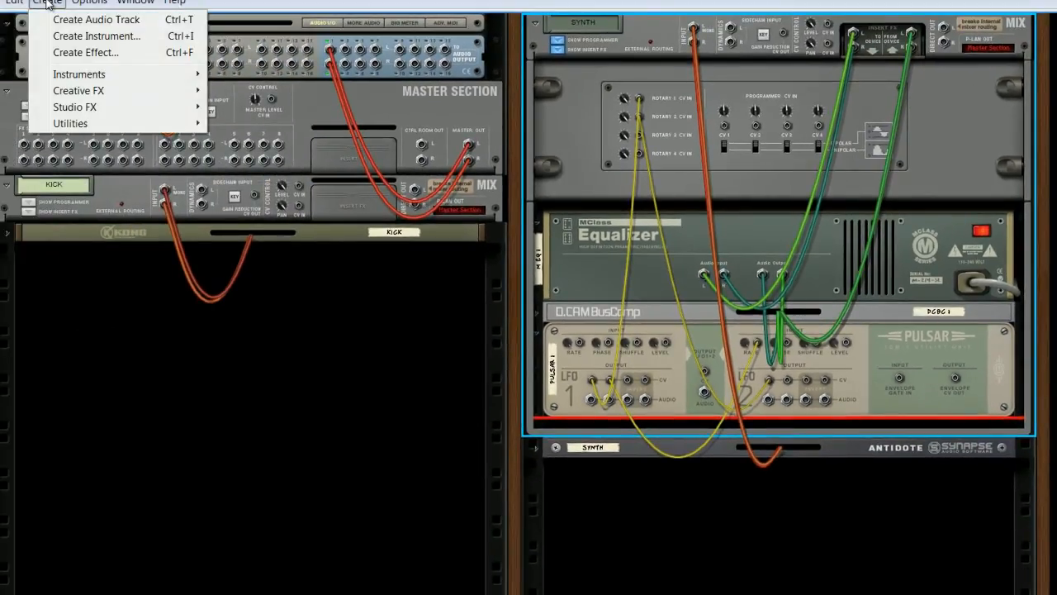
mouse_move(74, 106)
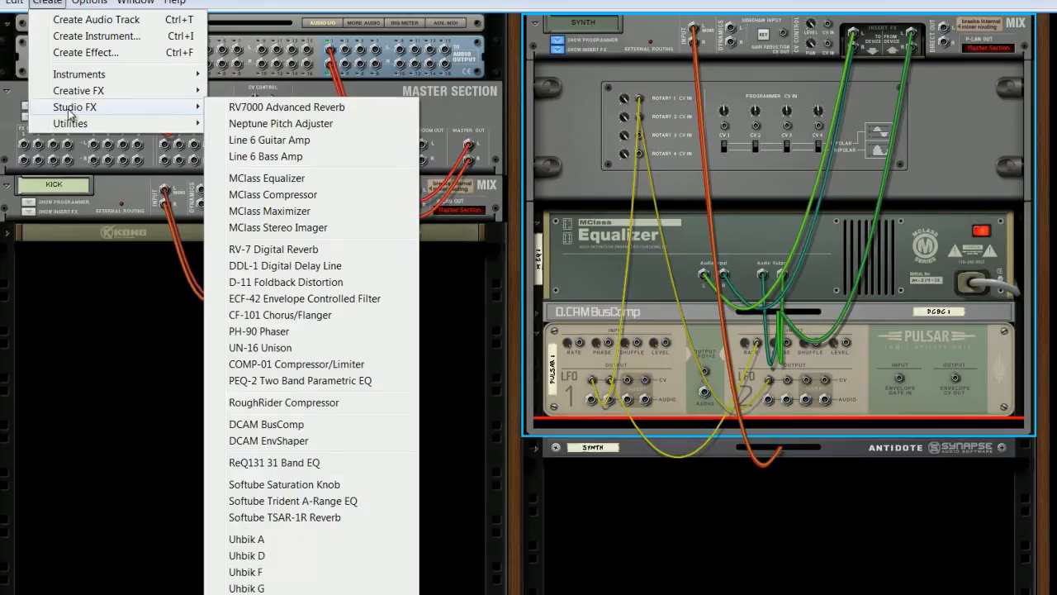
click(293, 200)
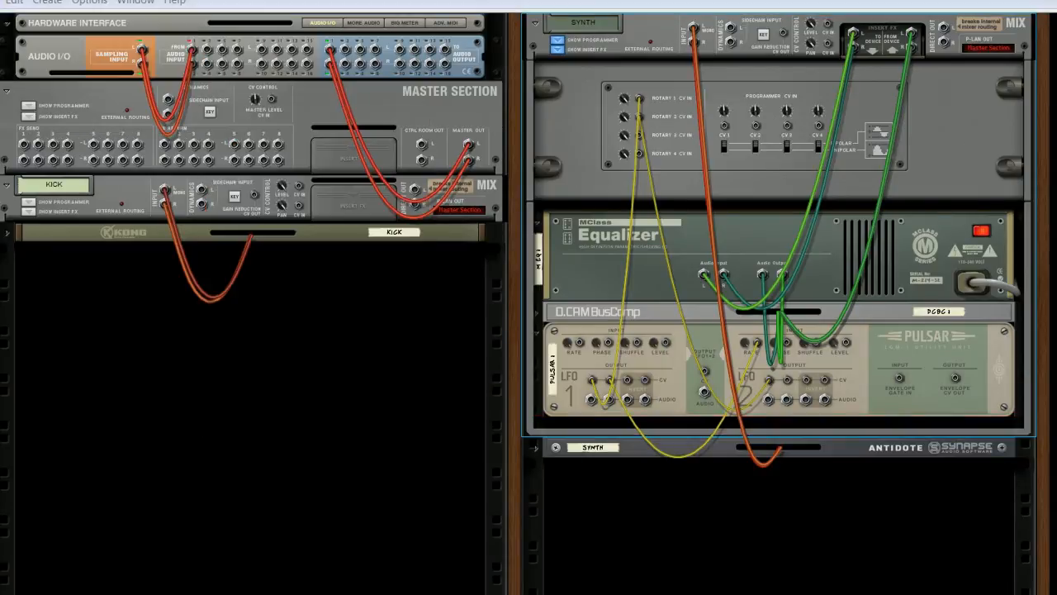
key(Tab)
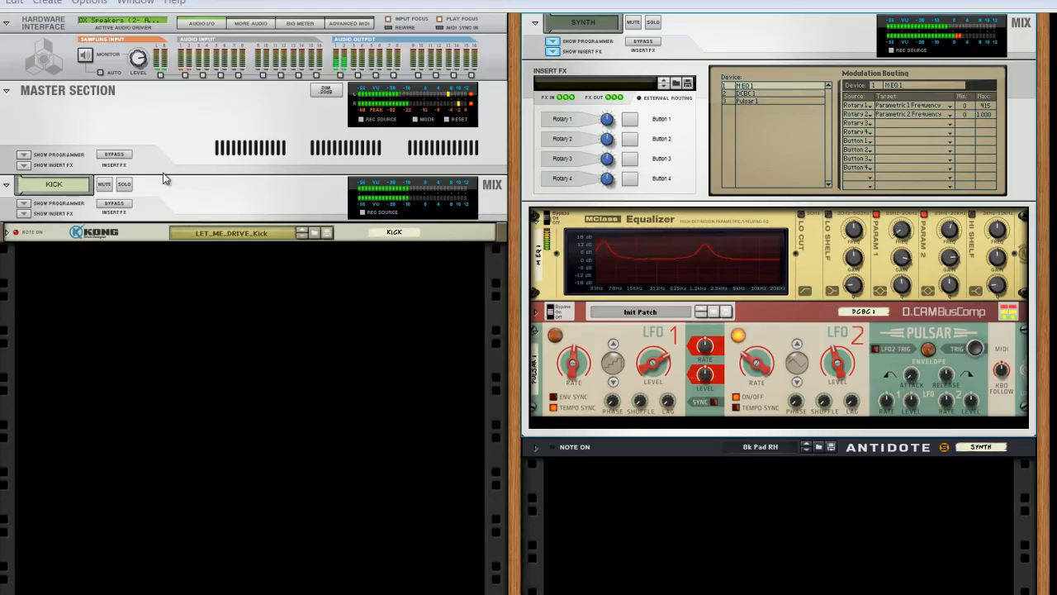
- Add a CV Suite Line Processor below the Pulsar in the Synth channel's insert effects
click(609, 471)
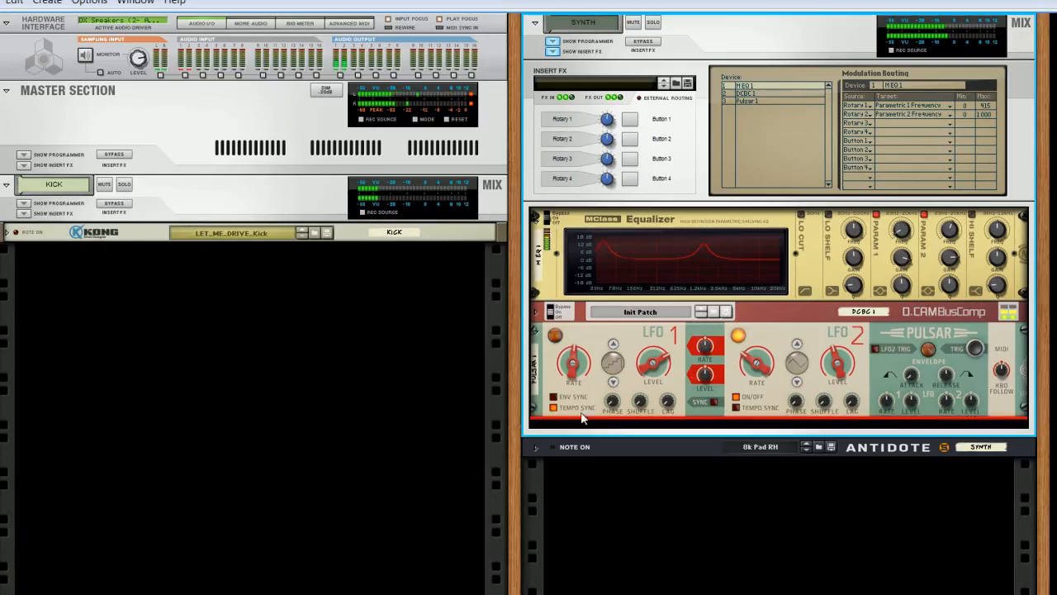
click(47, 3)
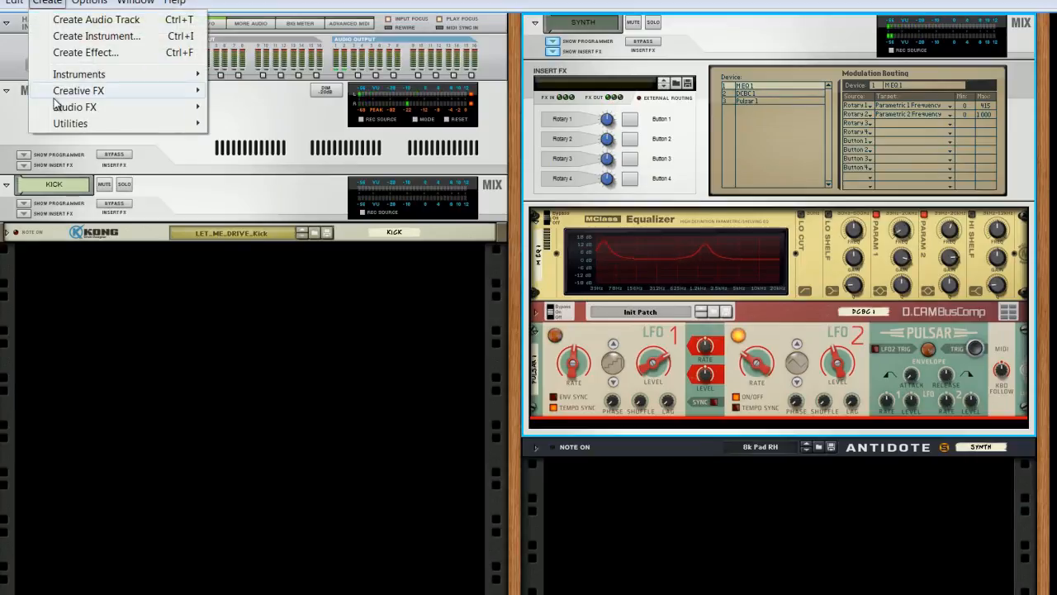
mouse_move(58, 108)
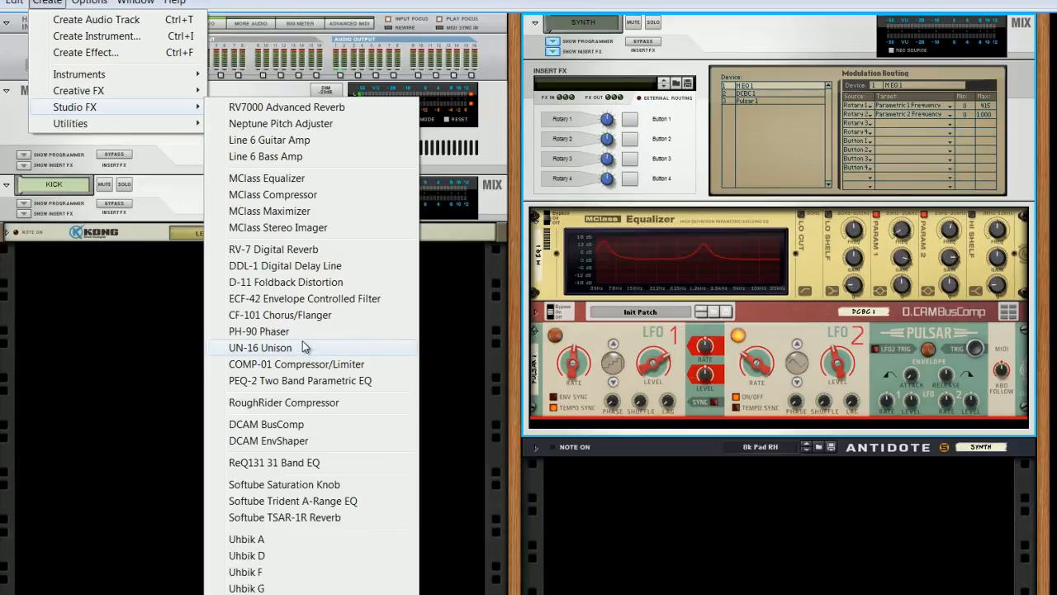
mouse_move(74, 124)
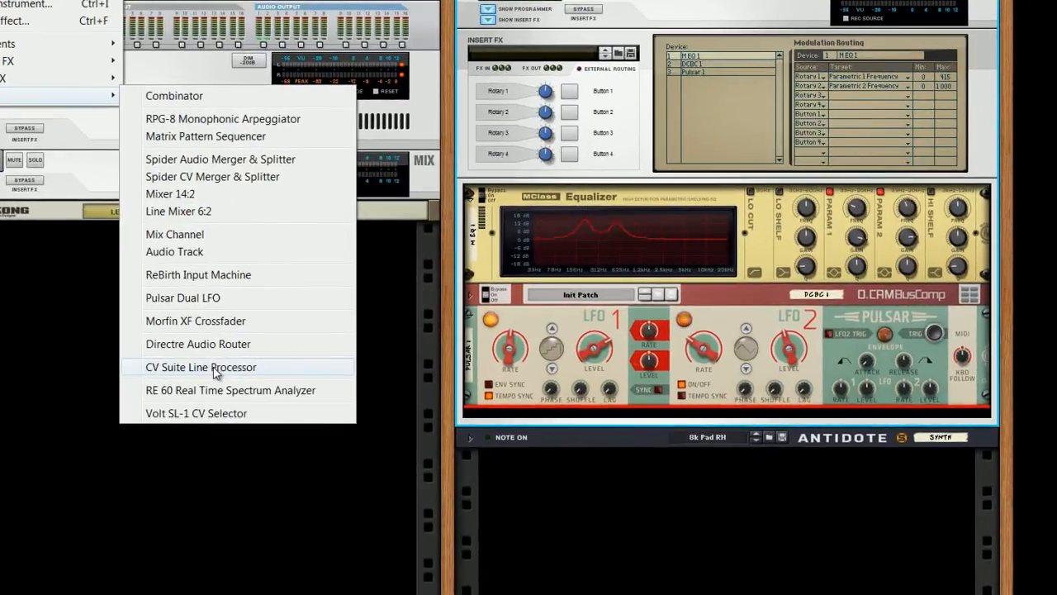
click(216, 367)
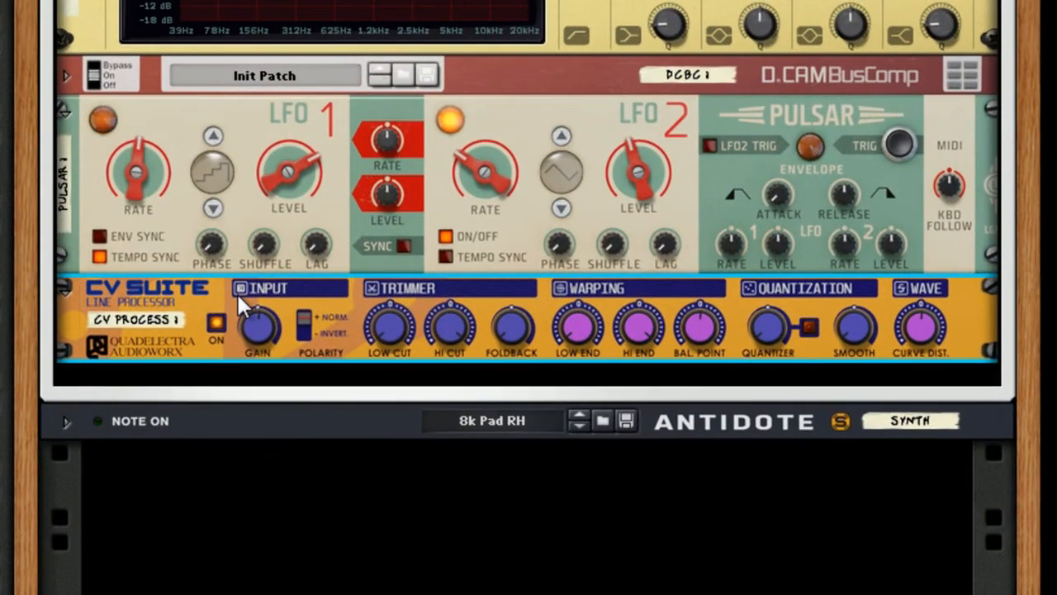
- Reroute the Pulsar's LFO 1 CV cable into the CV Suite's input and patch CV Suite output 1 to Rotary 1 CV In
key(Tab)
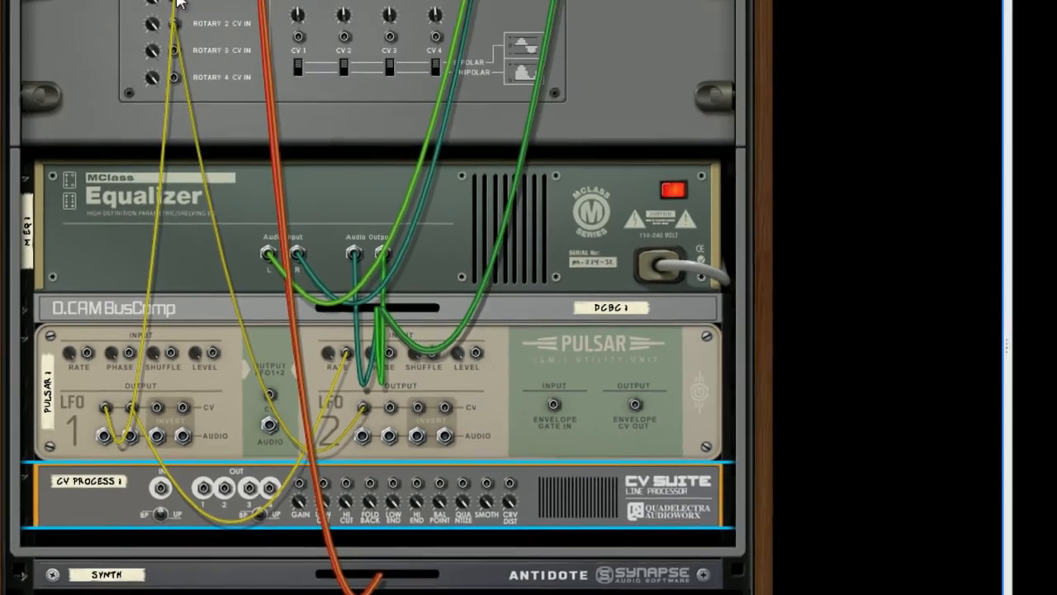
drag(160, 52, 149, 525)
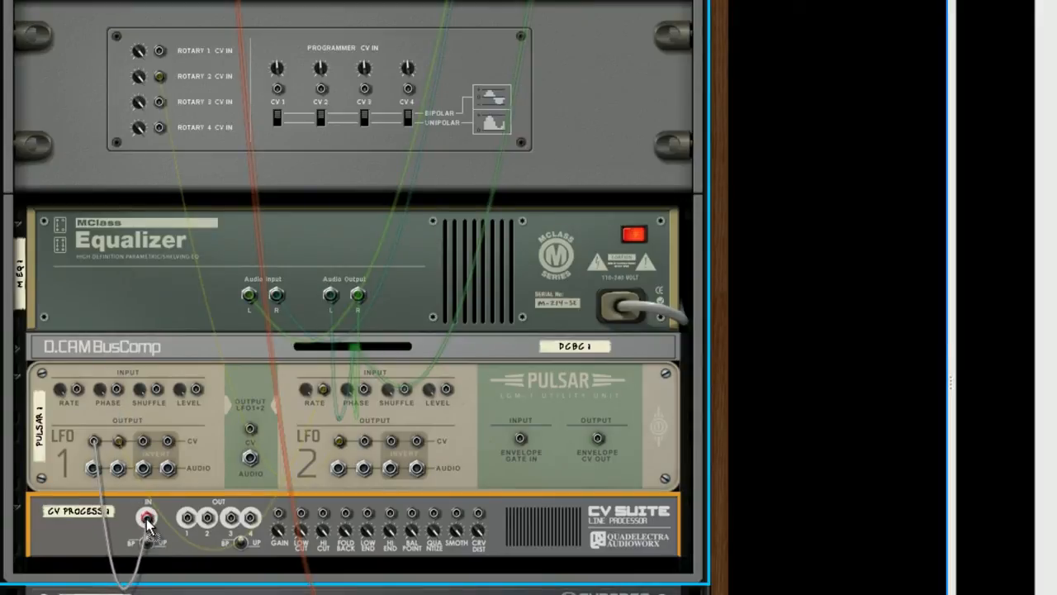
drag(149, 522, 149, 524)
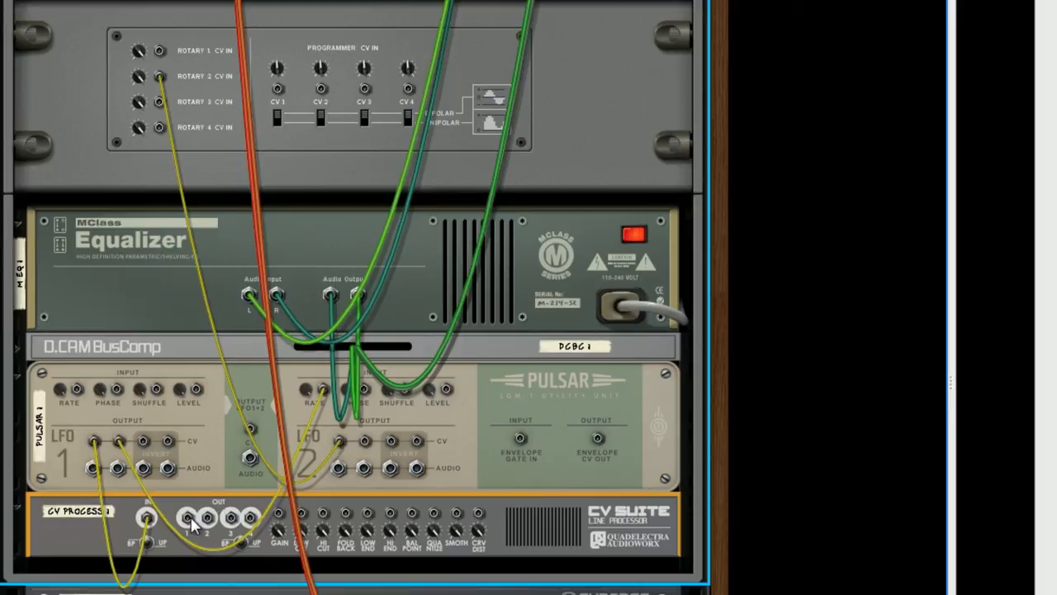
drag(182, 518, 160, 51)
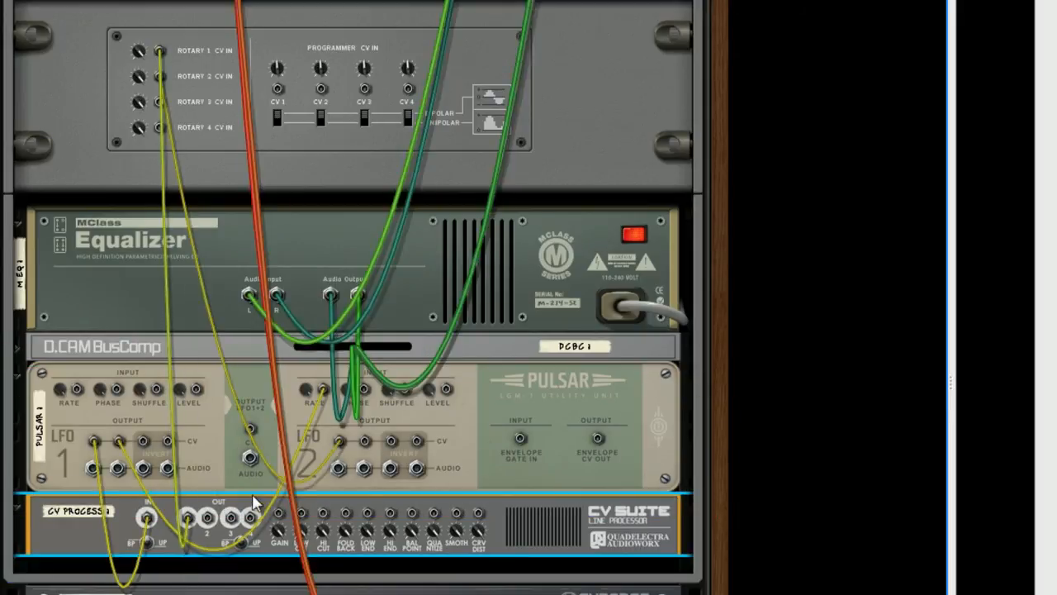
key(Tab)
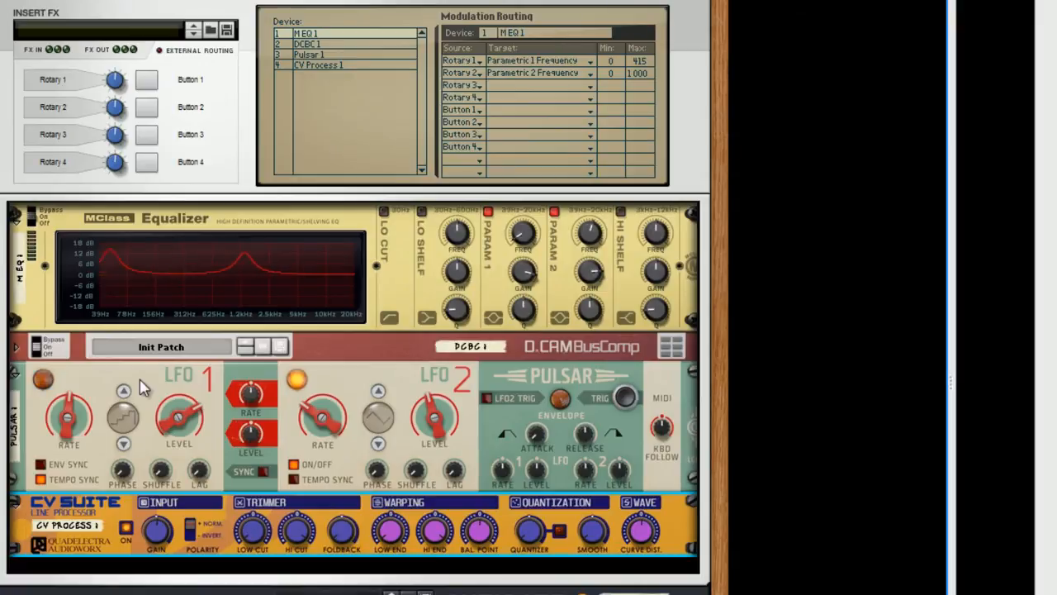
- Switch off the equalizer's Param 2 band and set the Pulsar's LFO 1 waveform to a sine
click(554, 213)
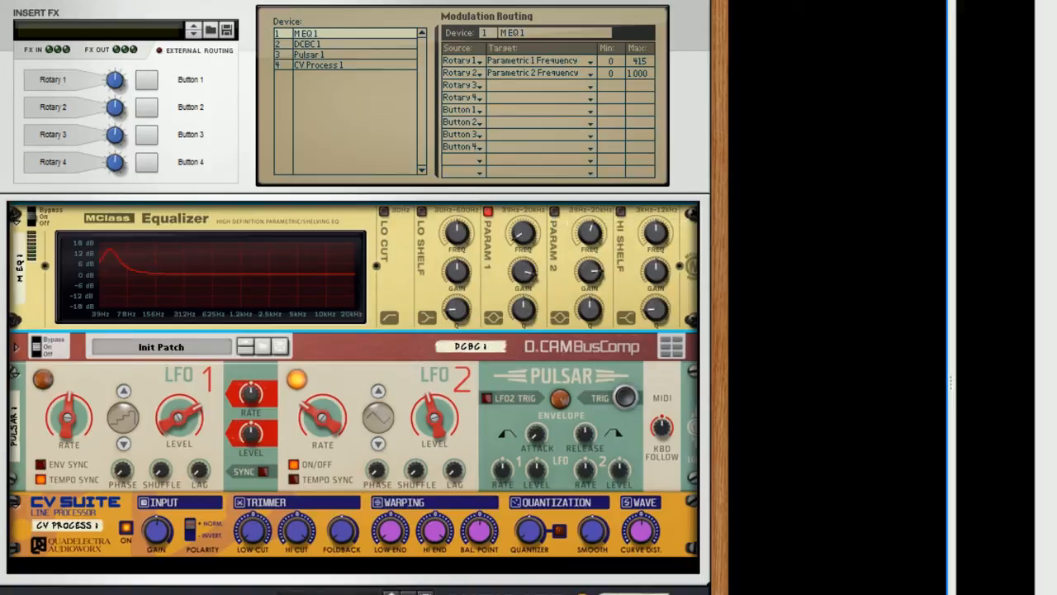
click(124, 393)
click(123, 393)
click(124, 393)
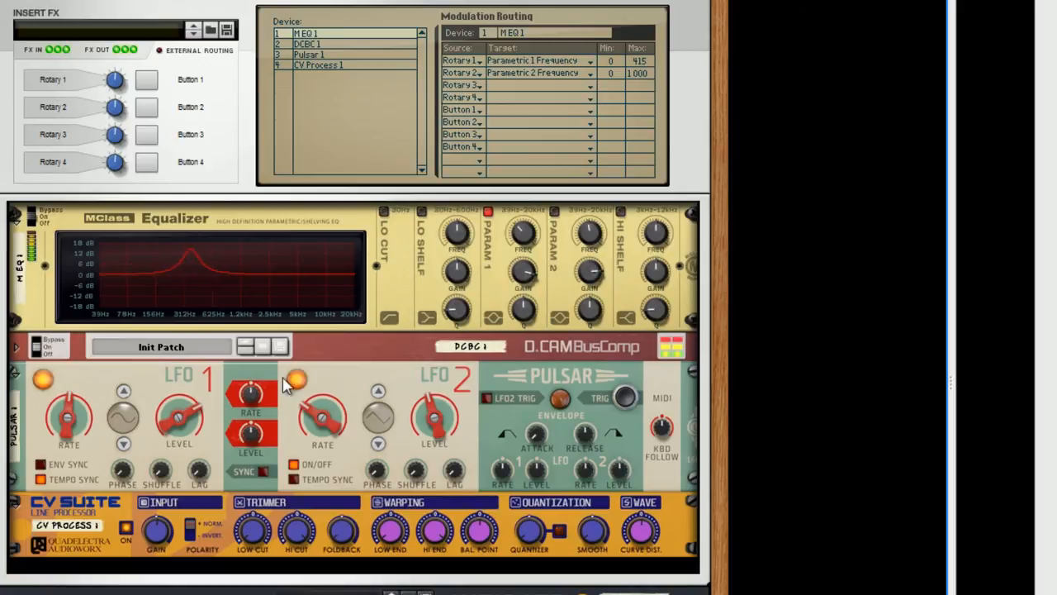
- Raise the maximum of the Rotary 1 routing to Parametric 1 Frequency to 690
drag(648, 66, 647, 16)
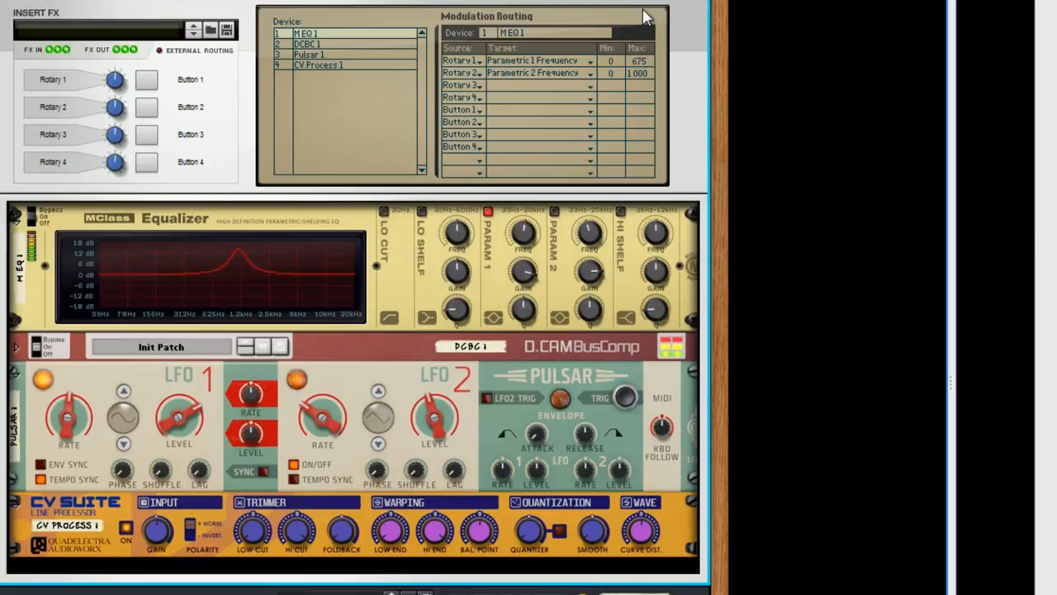
- Audition the CV Suite's synced quantizer, balance point and input gain on the LFO 1 sweep, restoring each control
mouse_move(535, 535)
drag(535, 535, 538, 588)
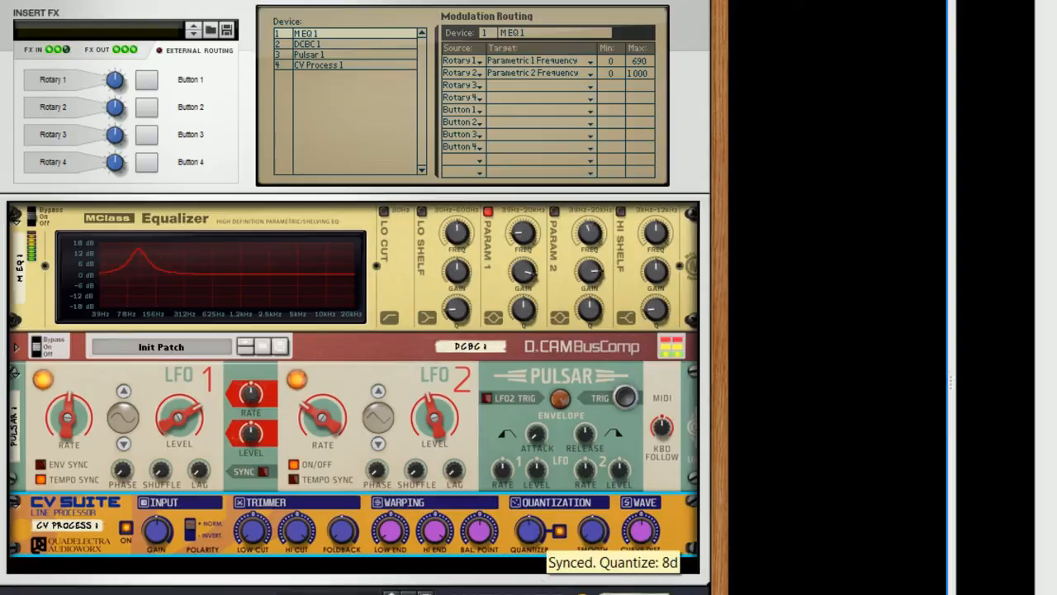
drag(478, 545, 497, 466)
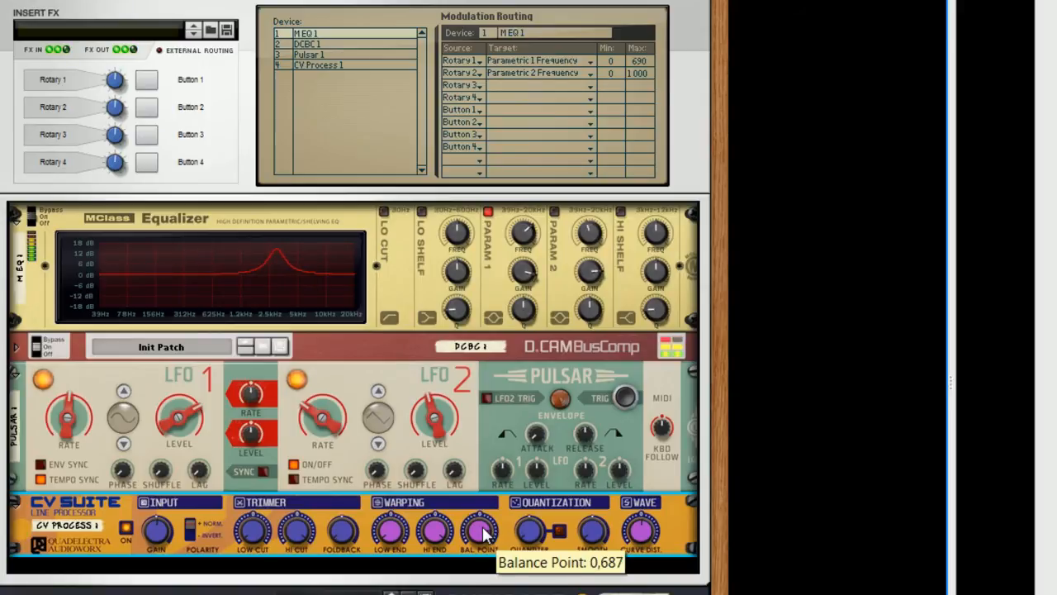
drag(485, 535, 487, 594)
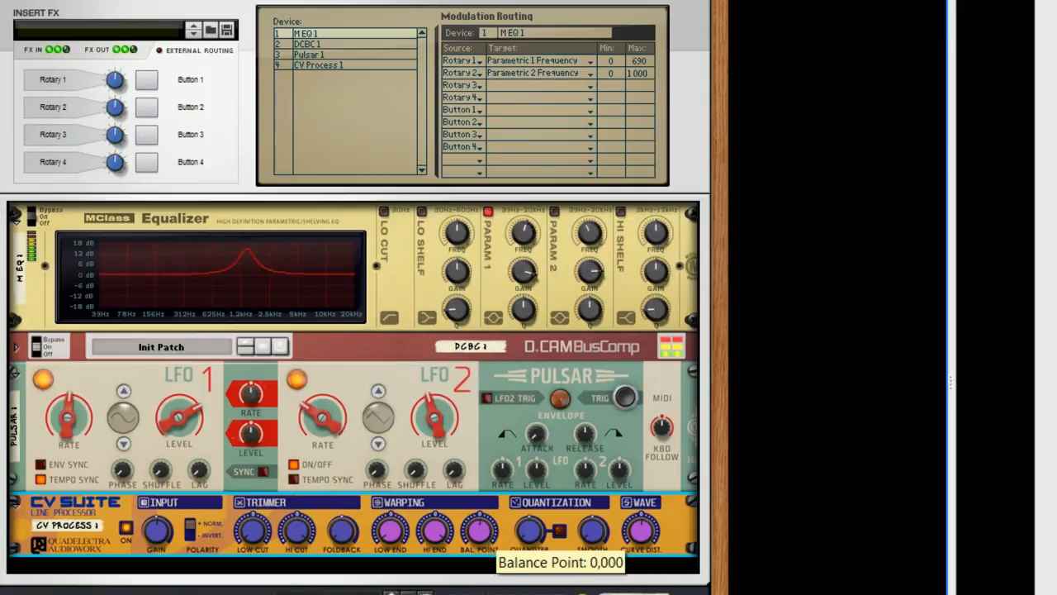
mouse_move(479, 529)
mouse_down()
mouse_move(484, 566)
mouse_move(483, 529)
mouse_up()
drag(159, 530, 179, 582)
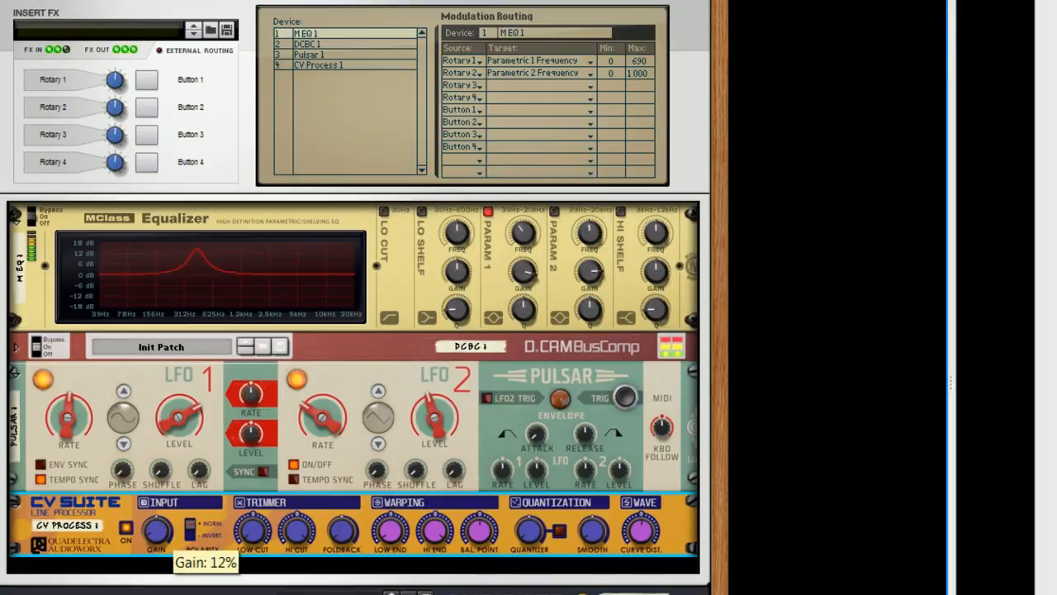
drag(186, 594, 188, 581)
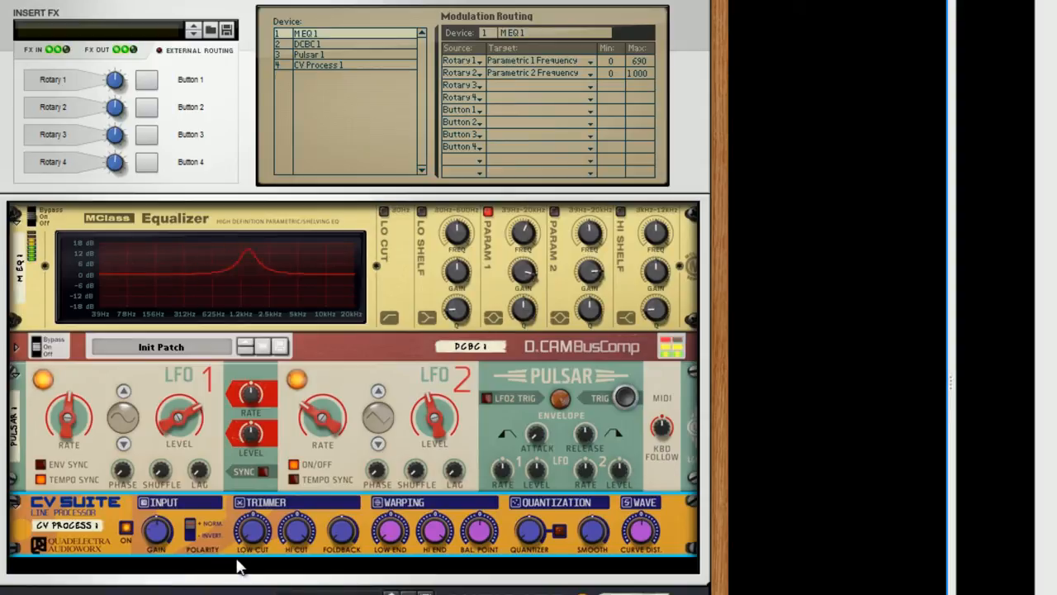
- Patch a spare LFO 2 CV output to the CV Suite's balance point CV input on the rack's back
key(Tab)
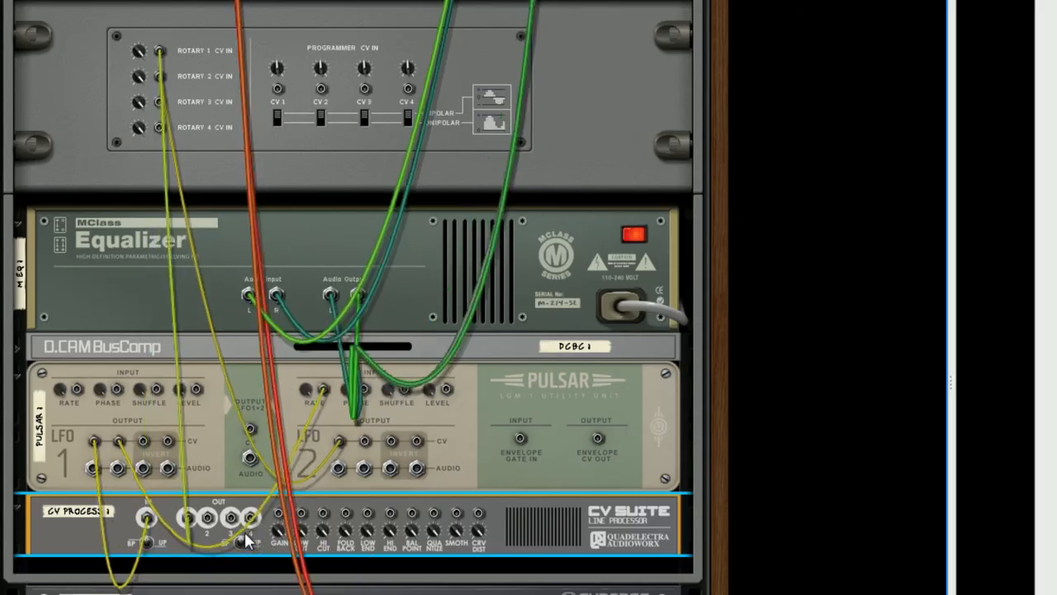
key(Tab)
key(Tab)
drag(365, 441, 411, 514)
key(Tab)
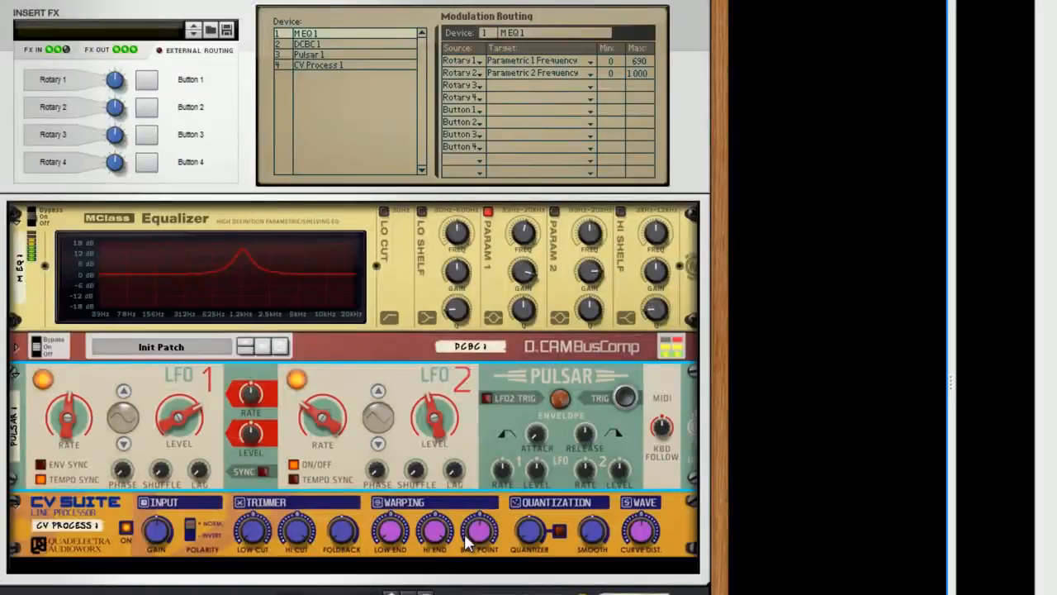
- Tempo-sync the Pulsar's LFO 2 and raise its rate and level while adjusting the CV Suite's balance point
drag(486, 531, 496, 477)
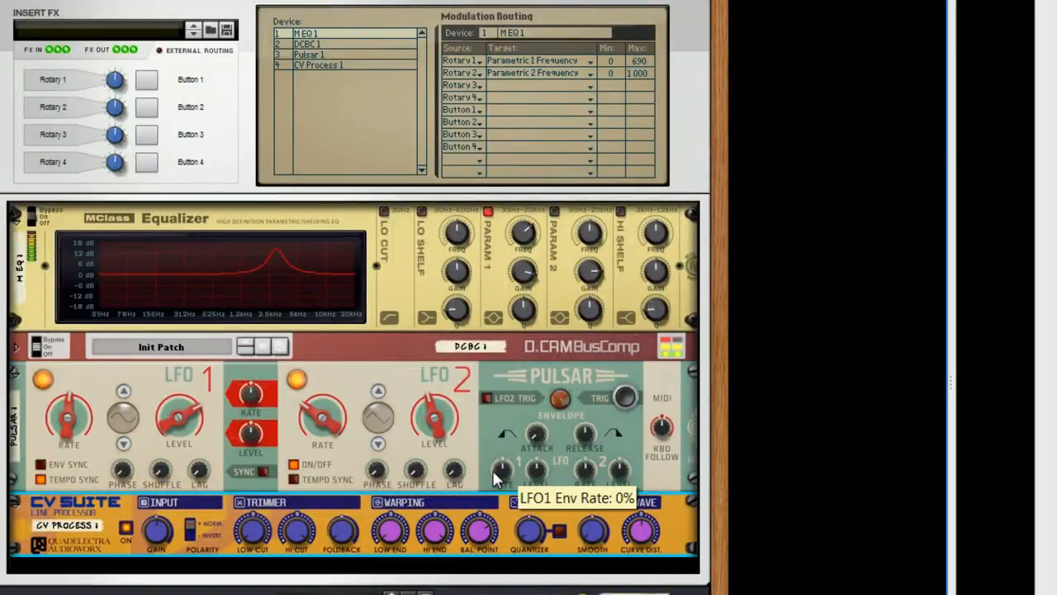
drag(479, 530, 477, 585)
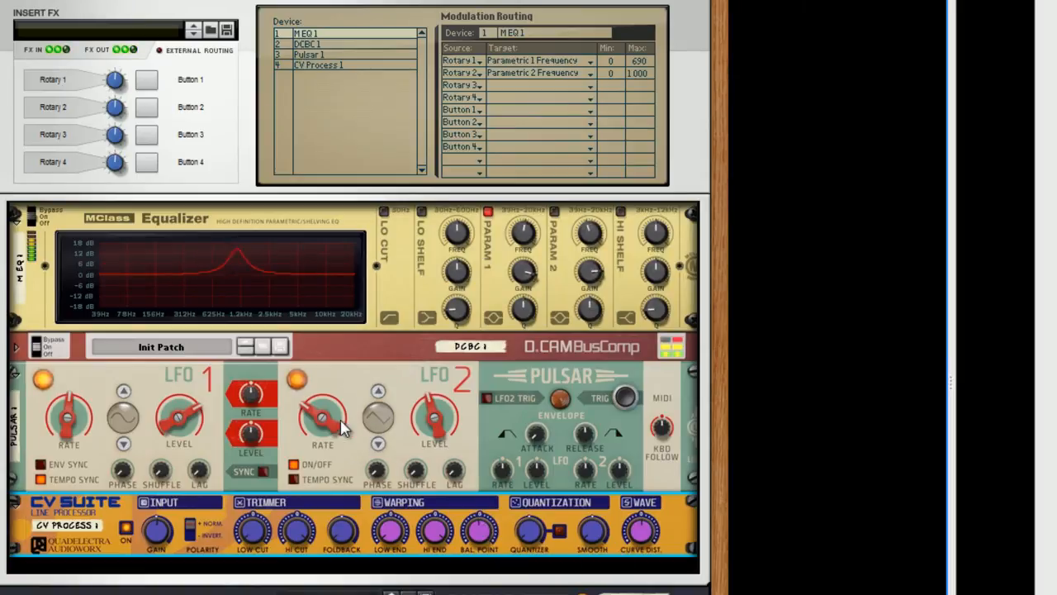
click(293, 479)
drag(318, 420, 320, 415)
drag(481, 533, 494, 560)
drag(435, 414, 456, 327)
drag(443, 422, 443, 403)
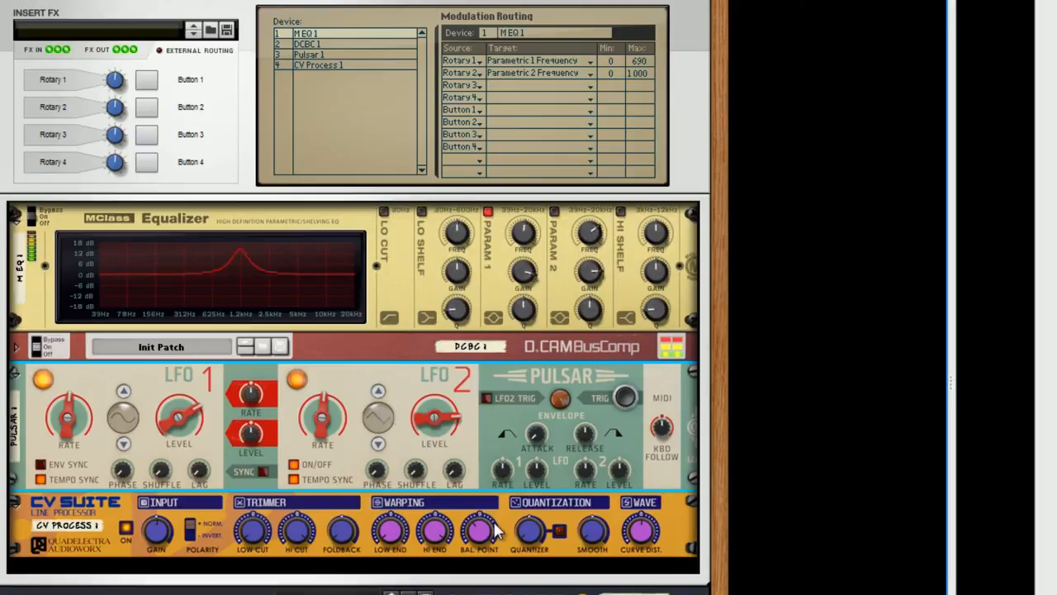
- Review the CV cabling between the Pulsar, the CV Suite and the rotary inputs on the rack's back
key(Tab)
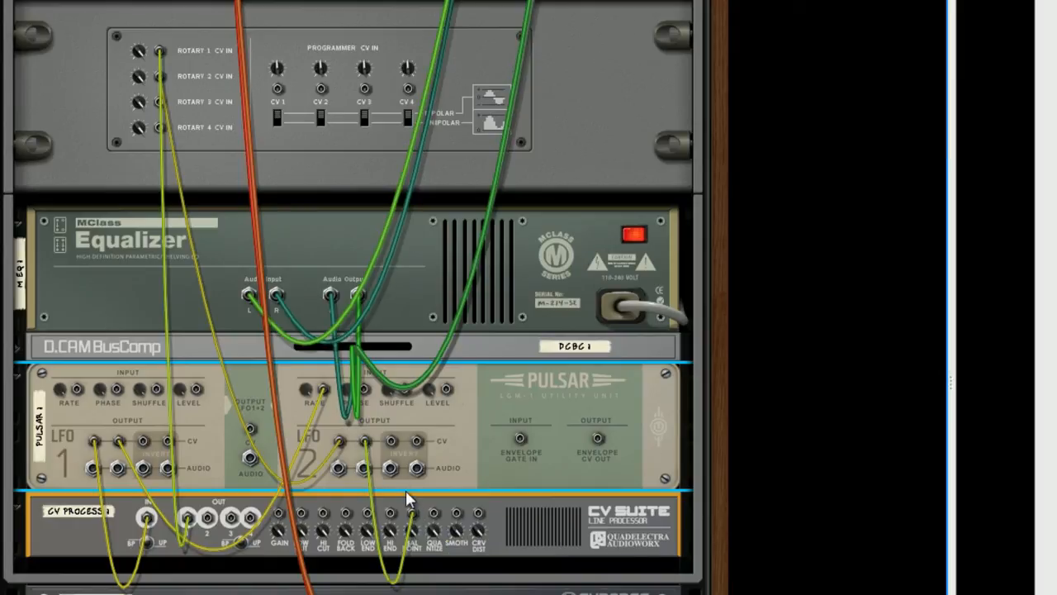
key(Tab)
key(Tab)
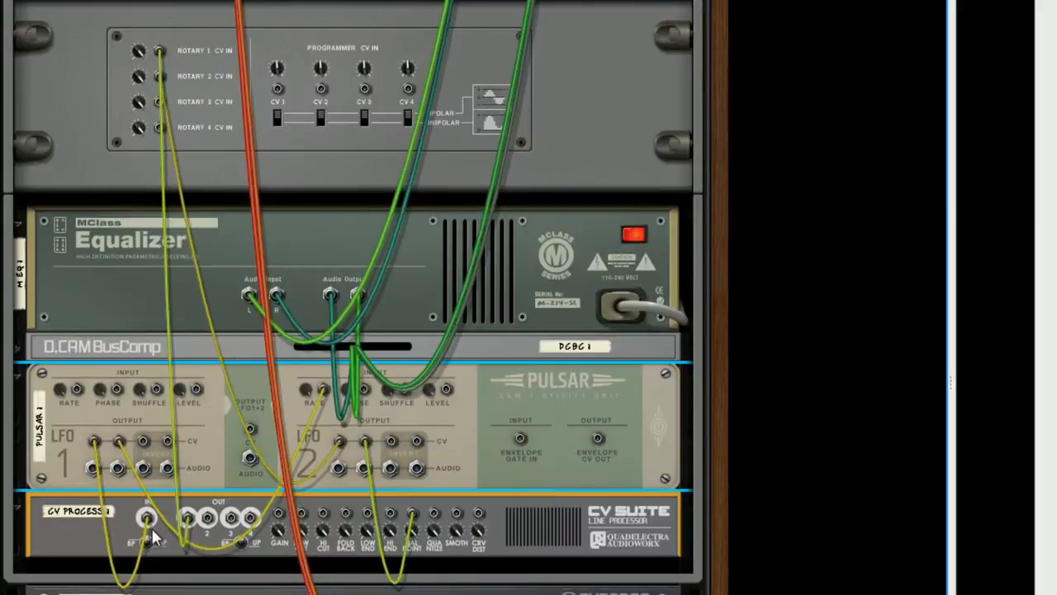
key(Tab)
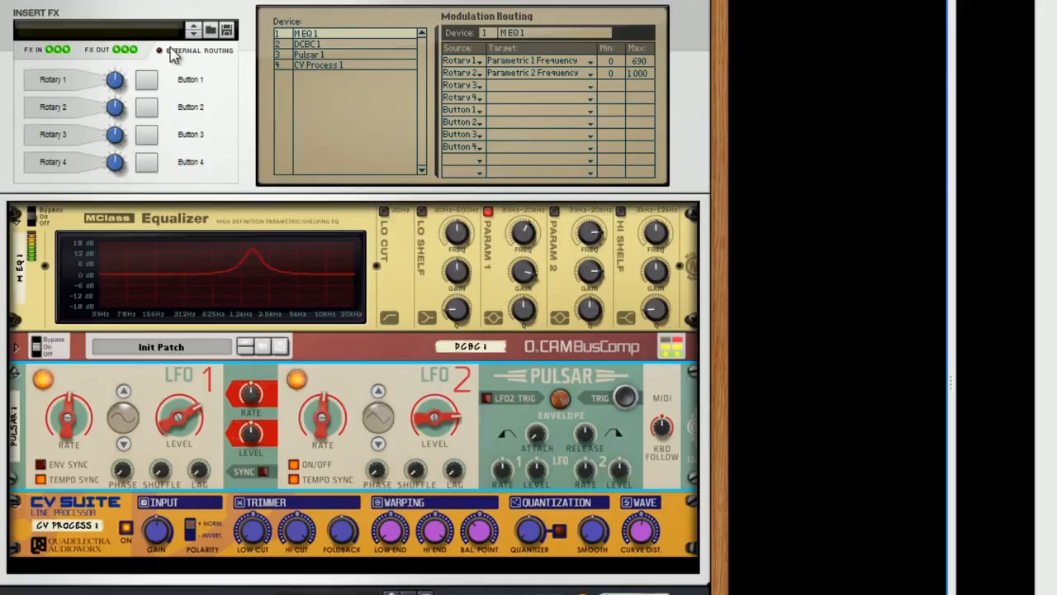